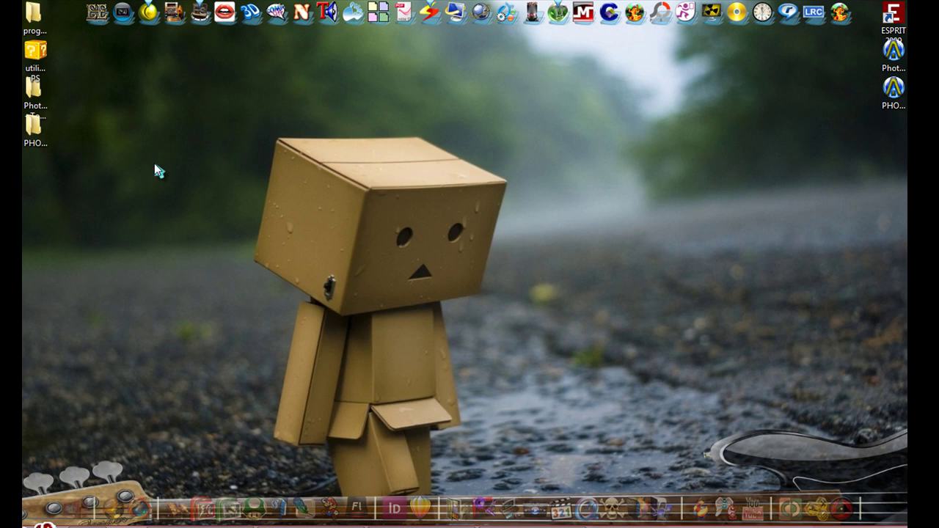
left_click_drag(179, 69, 134, 160)
left_click_drag(114, 41, 875, 455)
left_click_drag(74, 48, 776, 408)
Switch to the Photoshop document with the finished blue light effect and activate the Move tool.
left_click(307, 515)
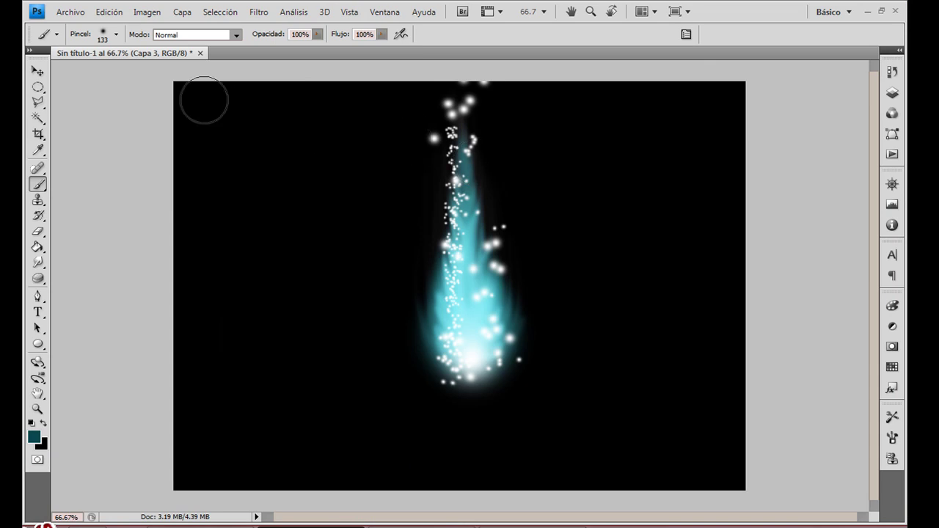
left_click(38, 70)
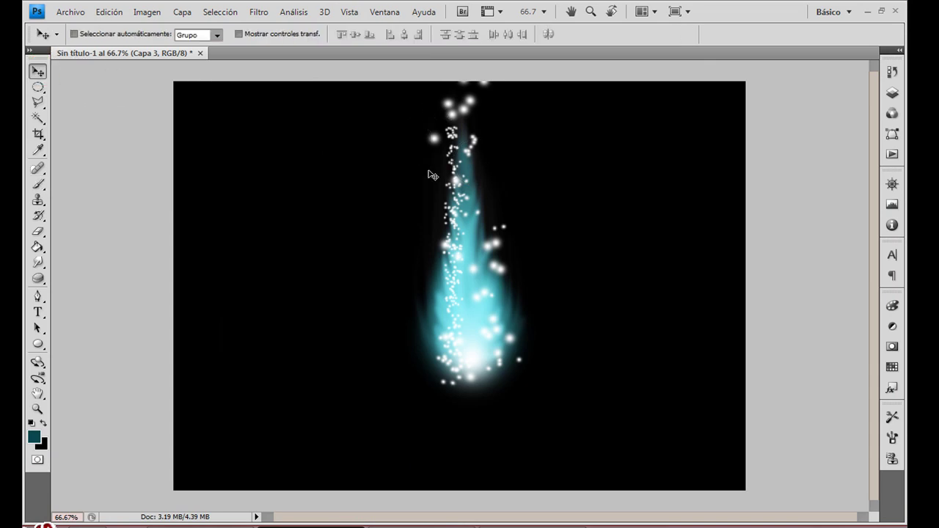
Examine what each layer of the blue light effect contains by toggling the visibility of Capa 1, Capa 2 and Capa 3.
left_click(890, 97)
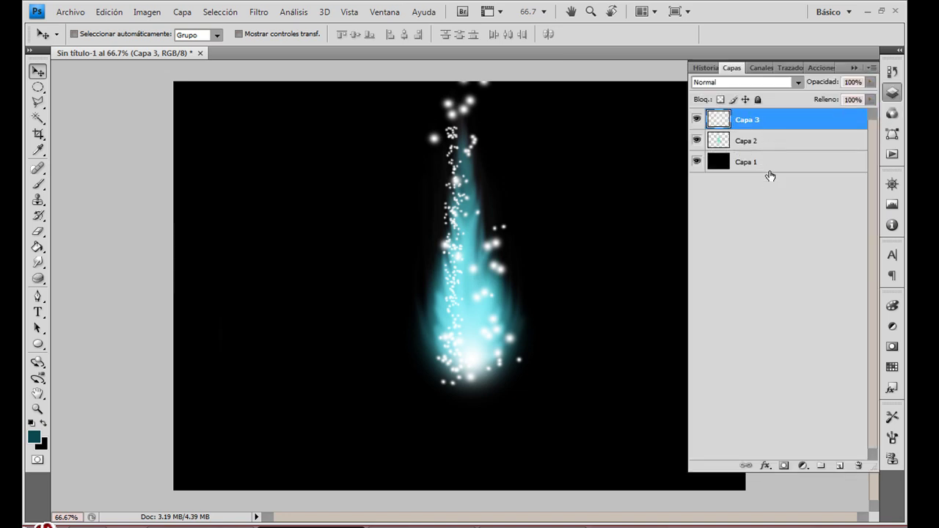
left_click(696, 162)
left_click(697, 162)
left_click(697, 141)
left_click(697, 141)
left_click(697, 141)
left_click(697, 140)
left_click(697, 120)
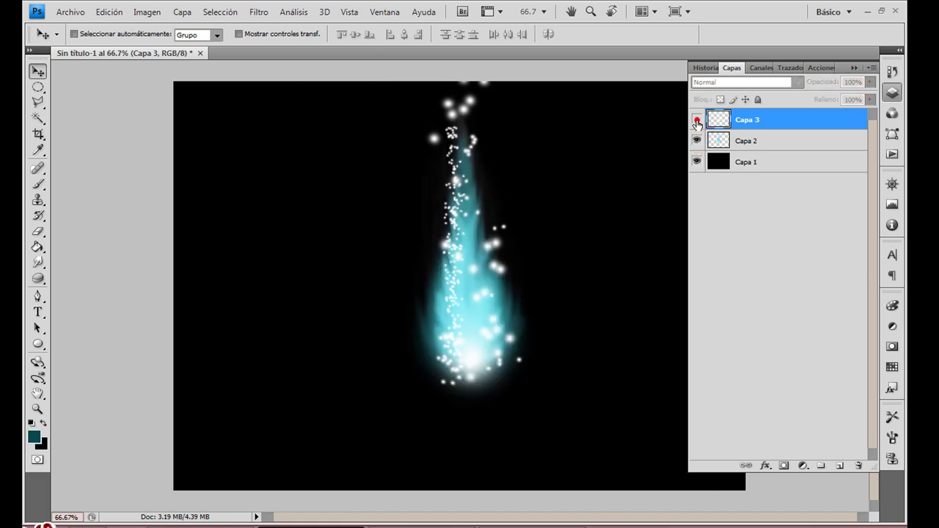
left_click(697, 120)
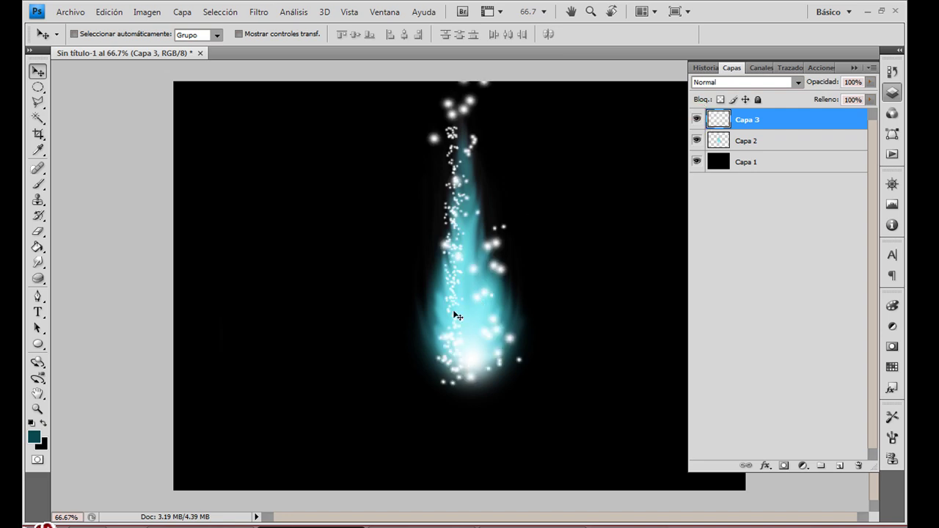
left_click(853, 68)
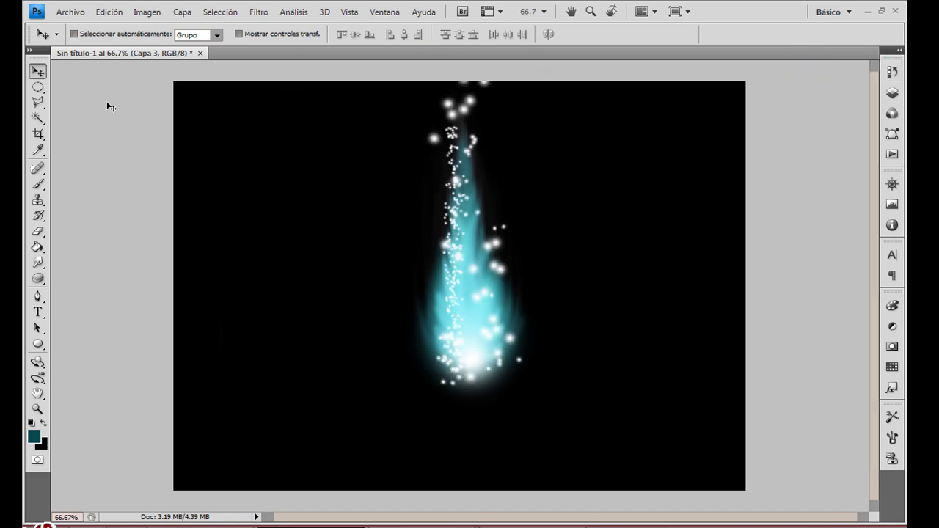
Group Capa 1, Capa 2 and Capa 3 into a new layer group named "efecto luz 1".
left_click(892, 93)
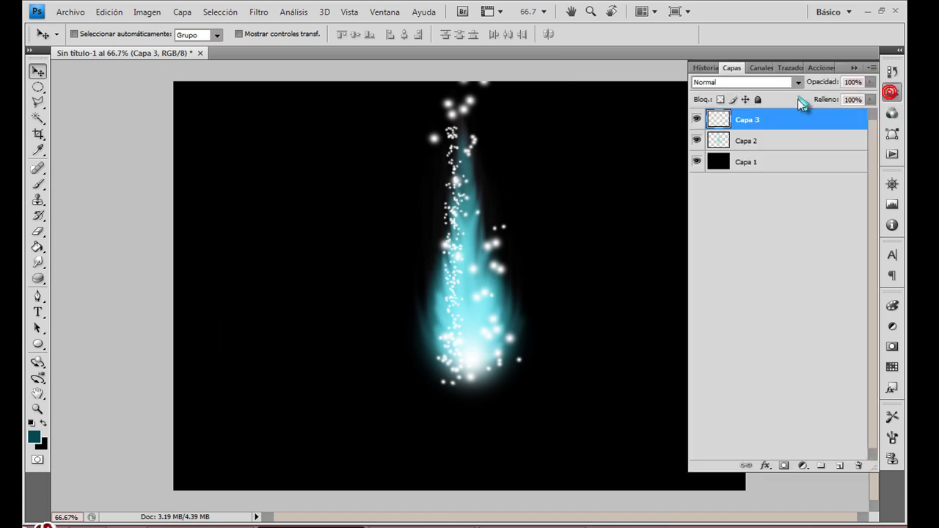
left_click(780, 169, "shift")
left_click(872, 68)
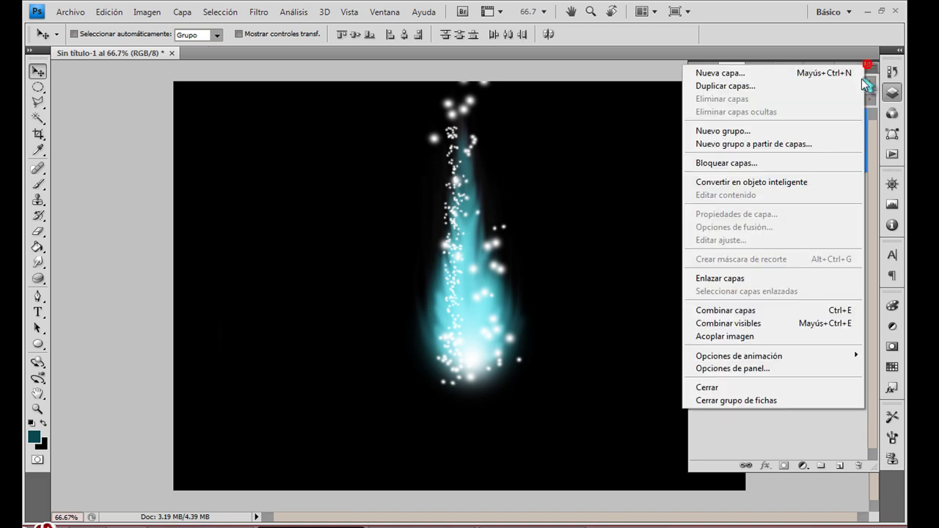
left_click(766, 38)
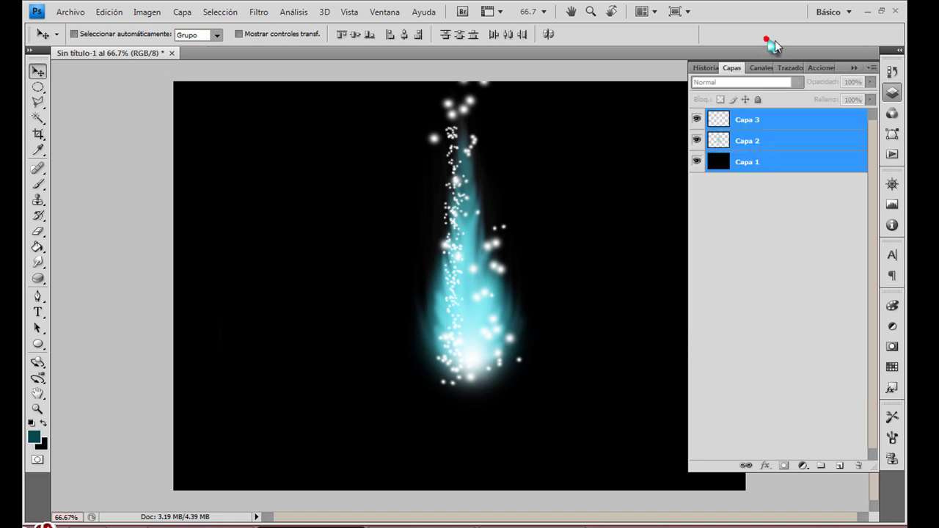
left_click(872, 68)
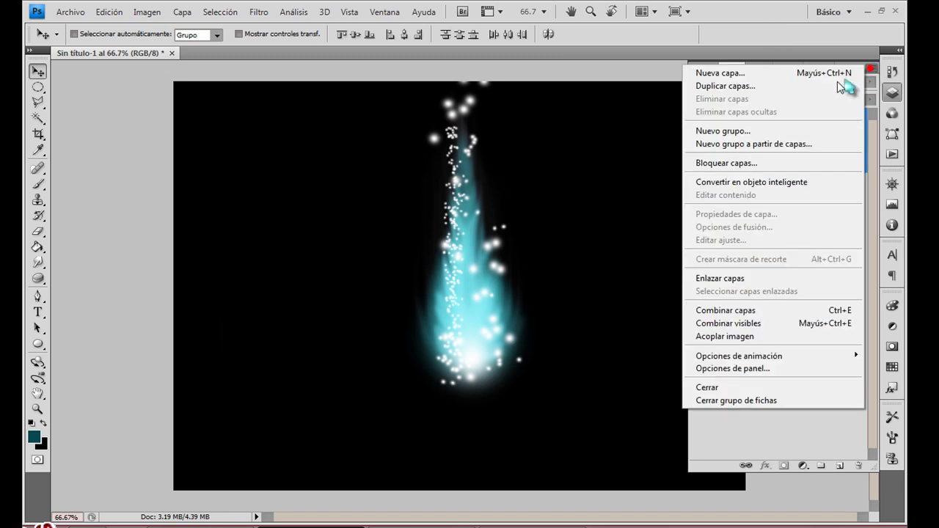
left_click(813, 140)
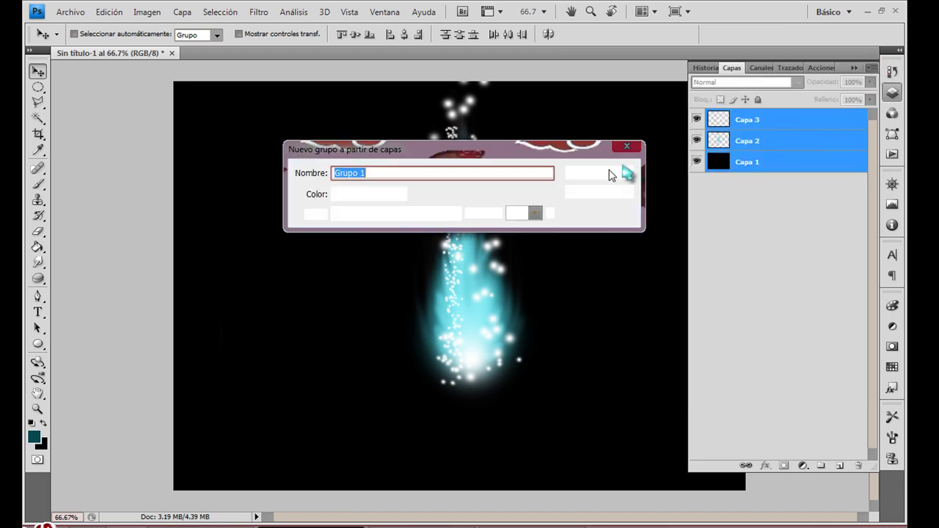
key("BackSpace")
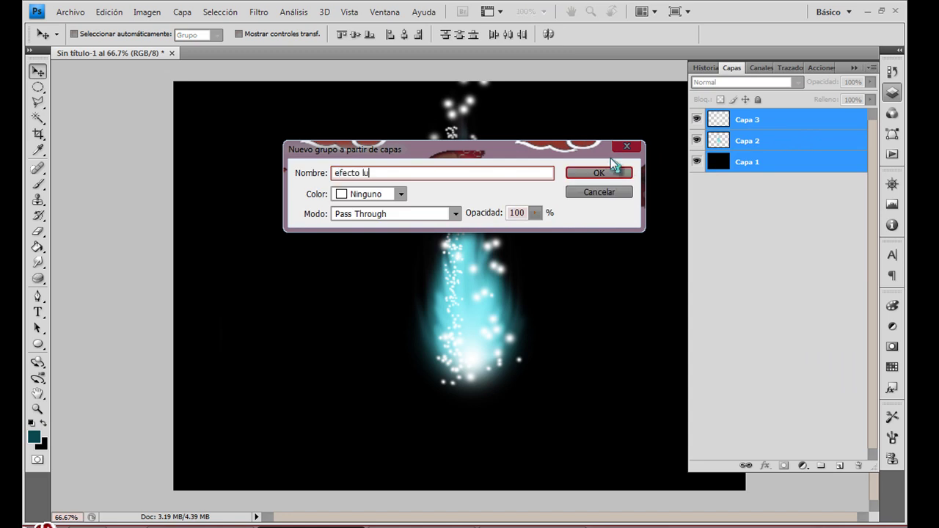
type("efecto luz 1")
left_click(630, 174)
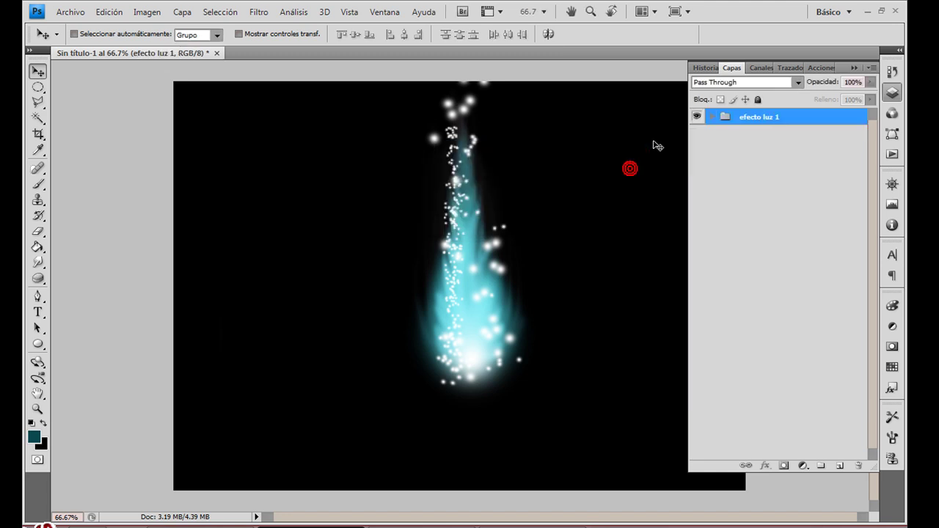
Hide the "efecto luz 1" group and add a new empty layer above it.
left_click(697, 116)
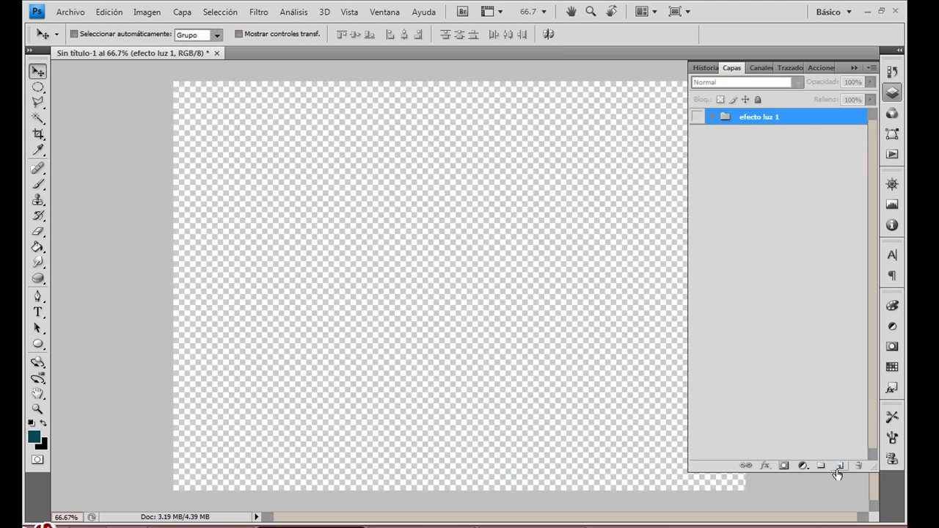
left_click(838, 468)
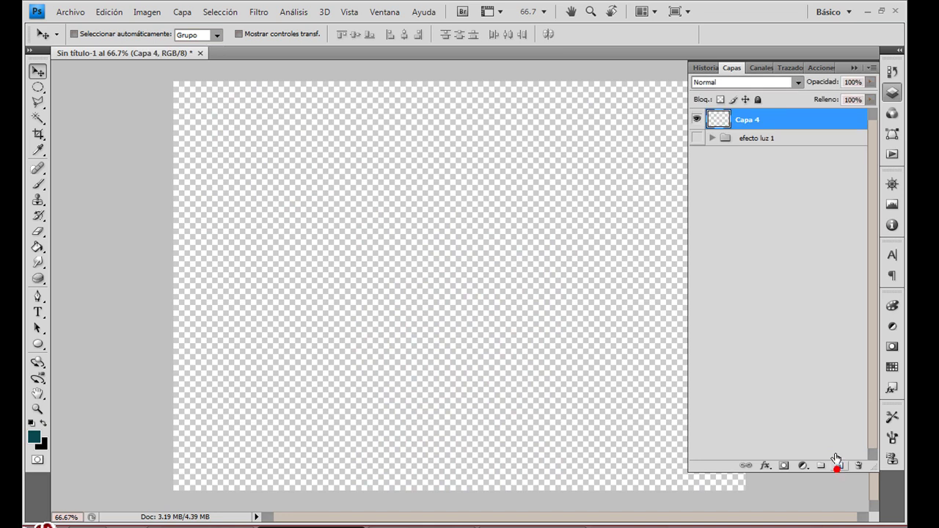
left_click(856, 67)
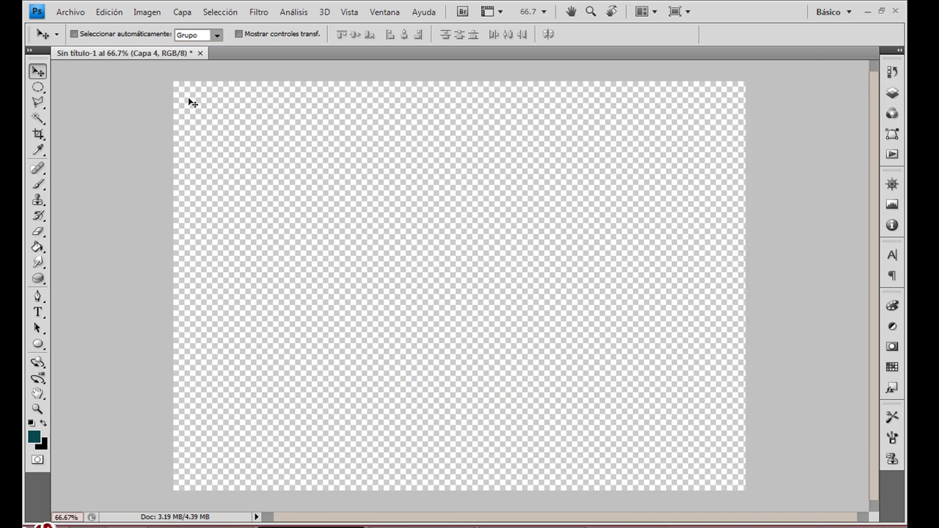
Set the foreground colour to black (000000) and fill the new layer with it using the Paint Bucket.
left_click(43, 424)
left_click(33, 438)
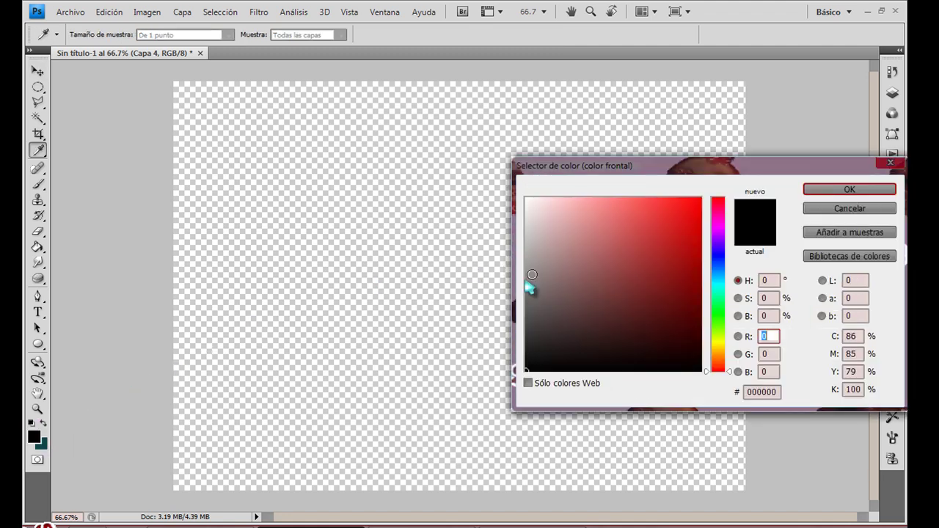
left_click(843, 187)
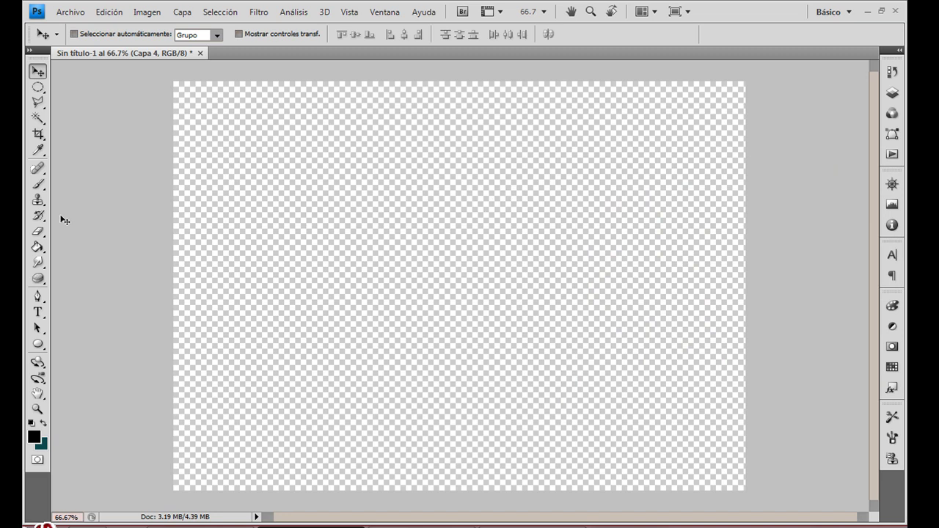
left_click(37, 248)
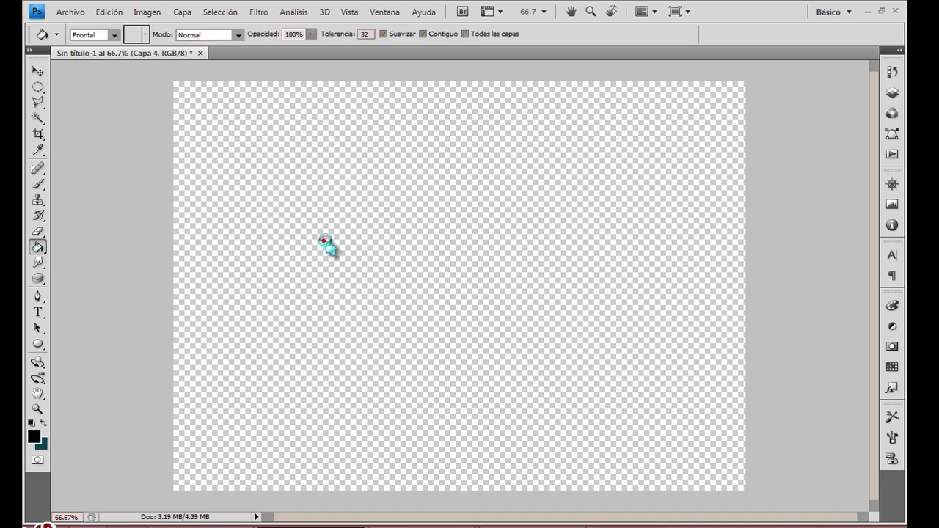
left_click(322, 239)
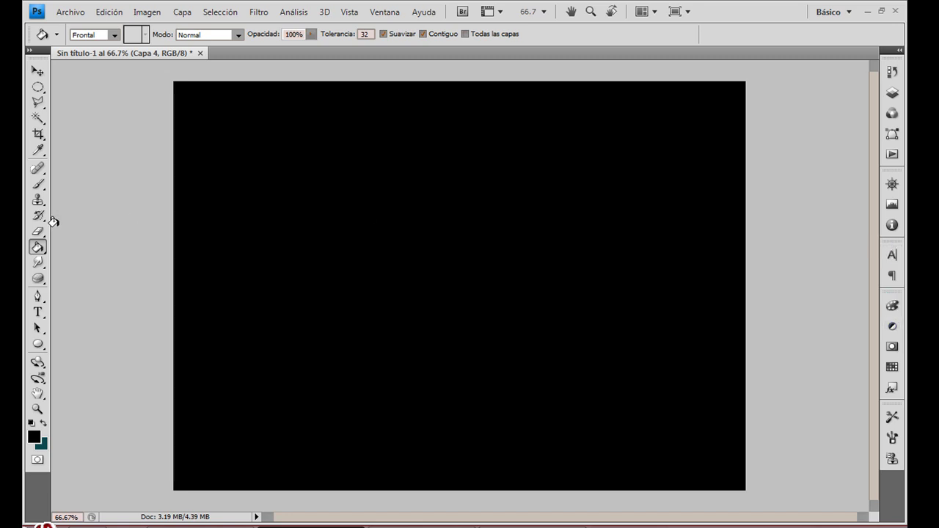
Activate the Brush tool and set the foreground colour to dark green (0b671c).
left_click(37, 183)
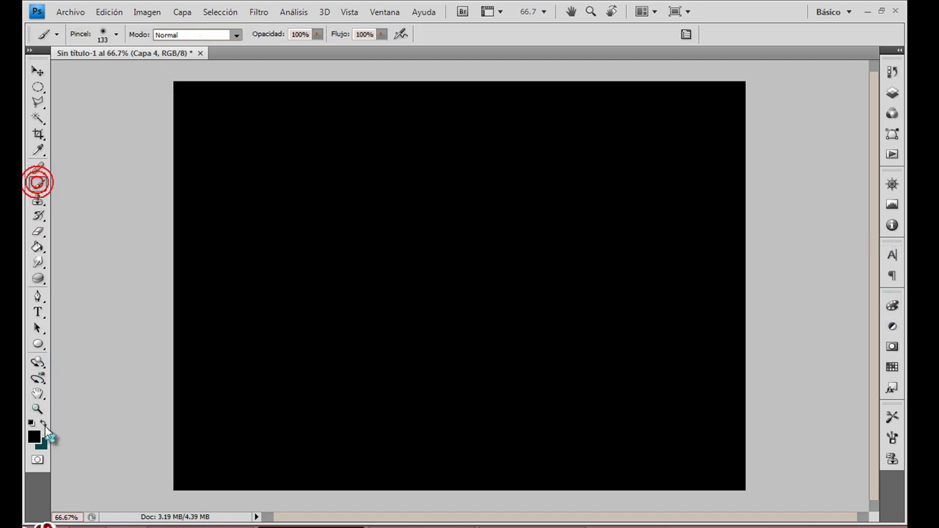
left_click(44, 423)
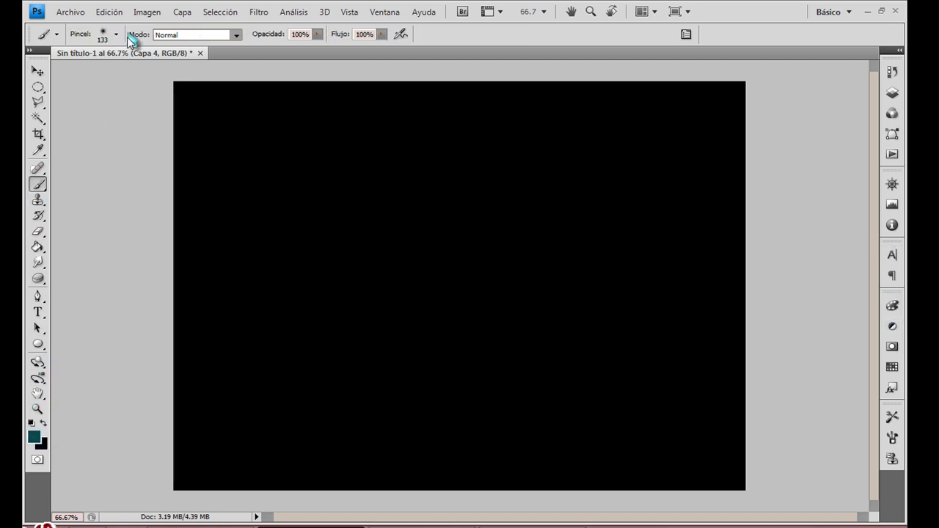
left_click(34, 440)
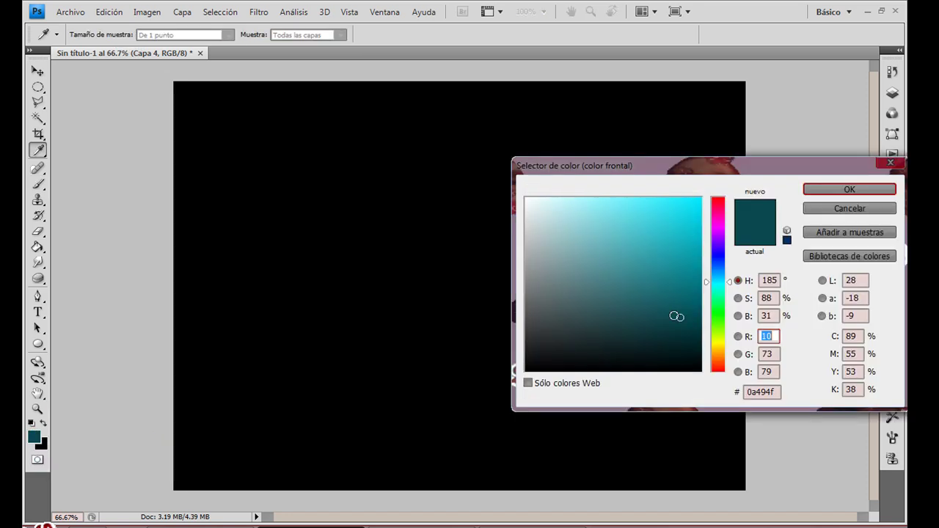
left_click(670, 318)
left_click(714, 310)
left_click(683, 301)
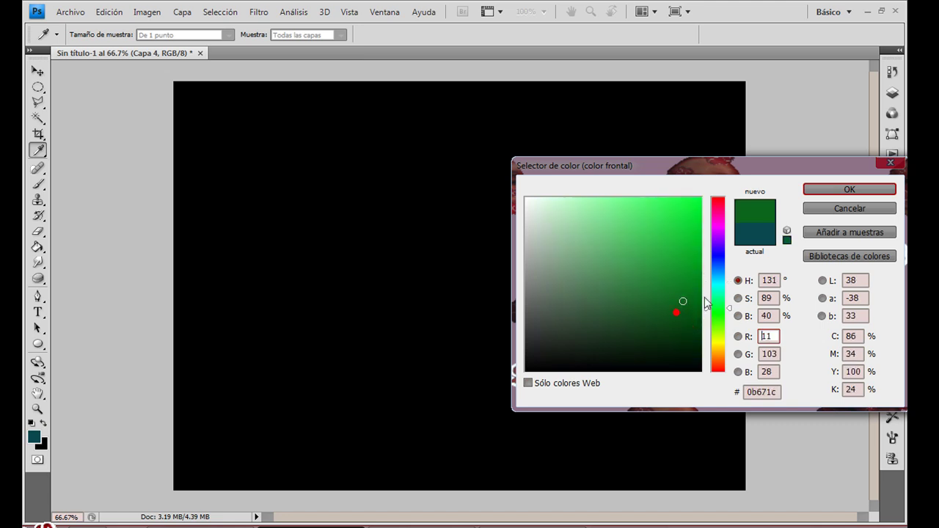
key("b")
left_click(822, 186)
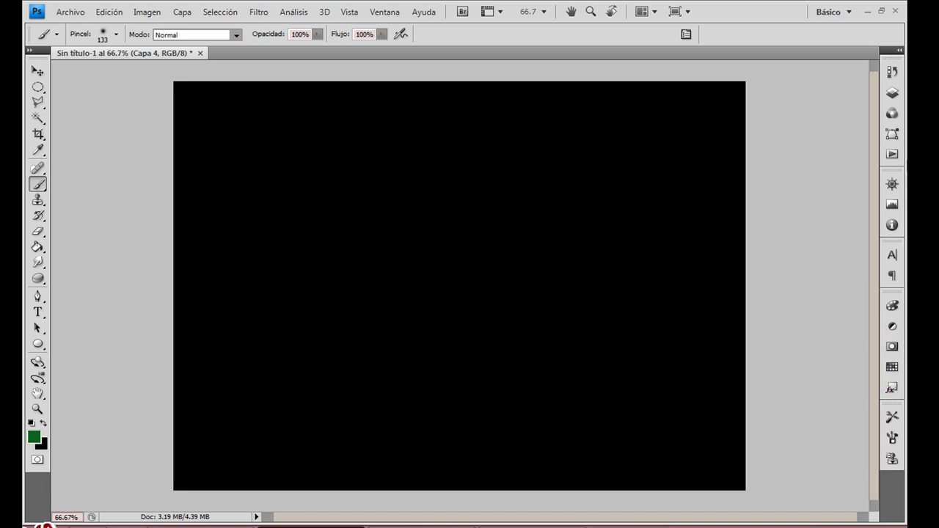
Add a new layer above the black fill and paint one soft 133 px green dab near the canvas's lower centre.
left_click(892, 94)
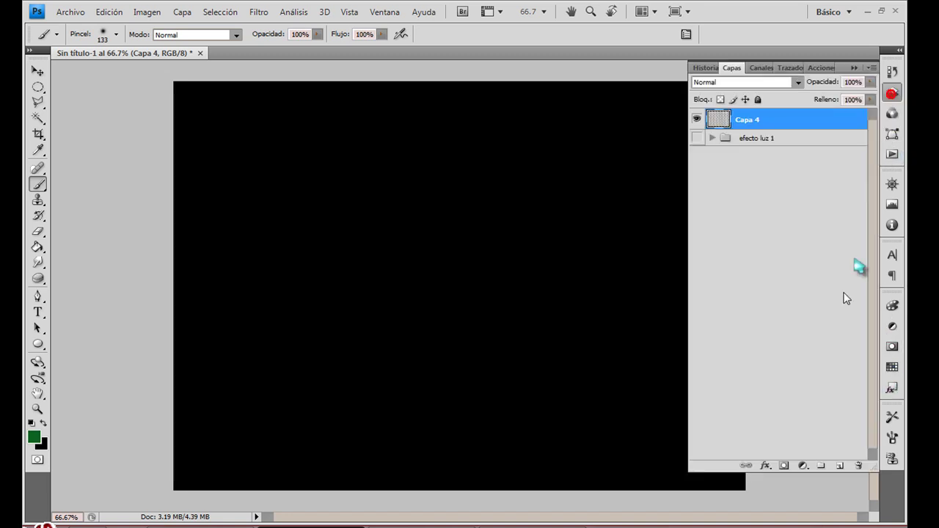
left_click(837, 466)
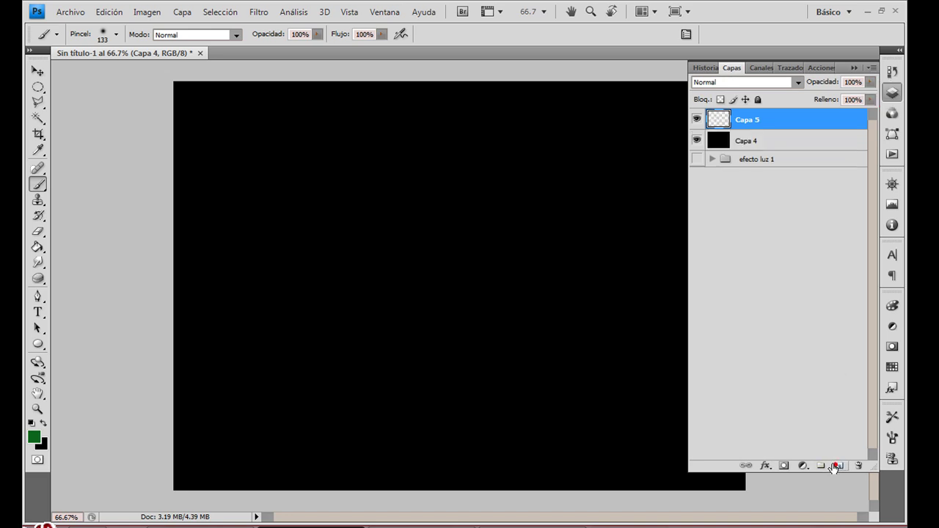
left_click_drag(189, 53, 218, 86)
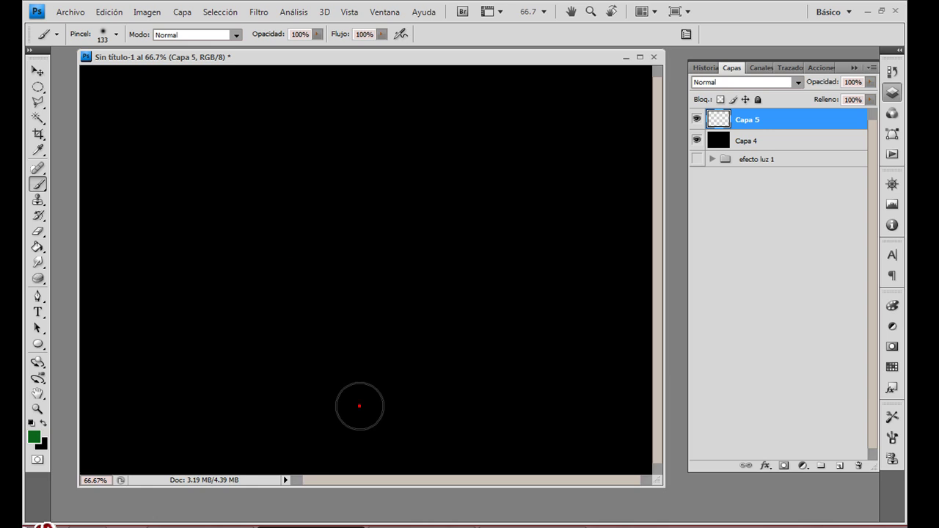
left_click(360, 406)
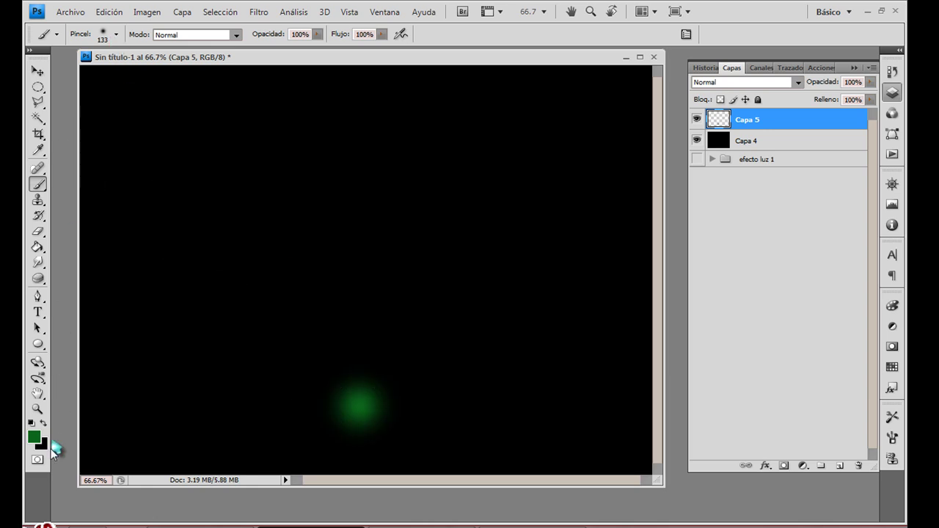
Set the foreground colour to a brighter shade of the same green.
left_click(33, 439)
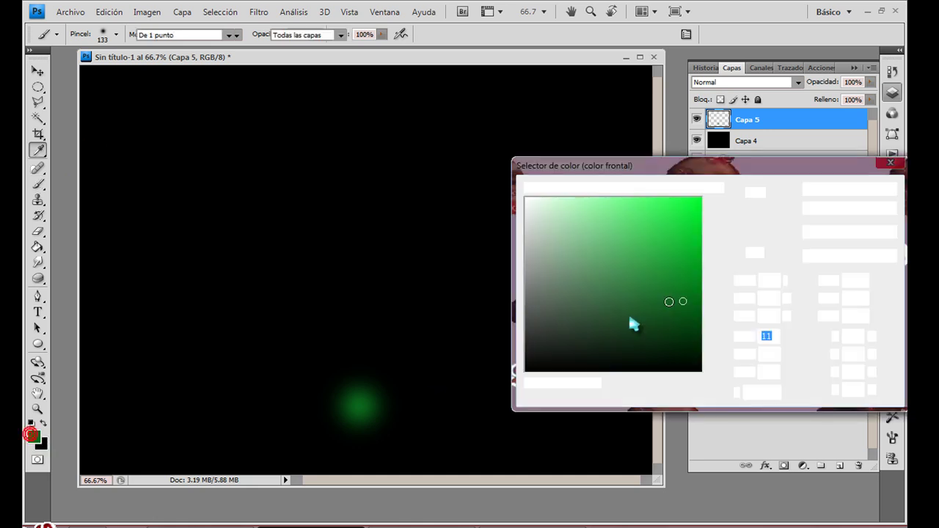
mouse_move(680, 286)
left_mouse_down()
mouse_move(670, 260)
mouse_move(677, 269)
left_mouse_up()
left_click(848, 188)
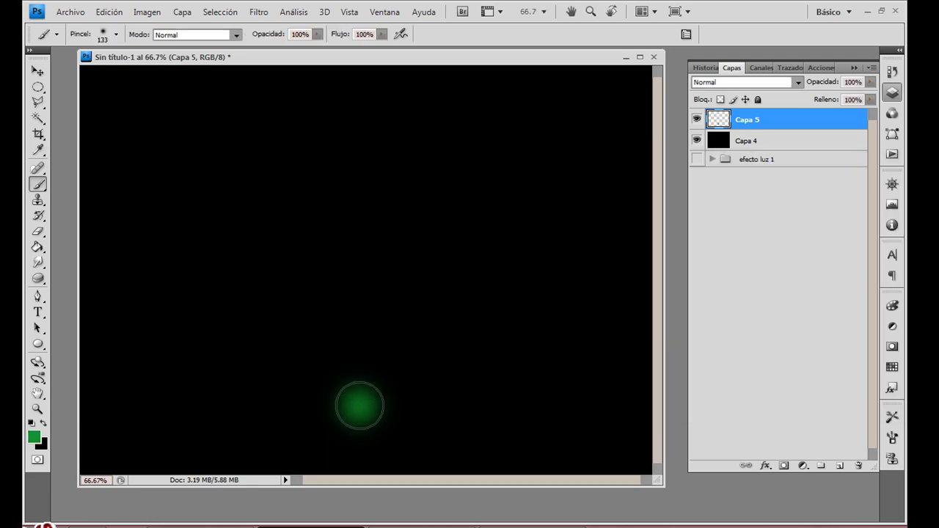
Reduce the brush's master diameter to 102 px and paint one brighter dab over the centre of the green glow.
right_click(360, 405)
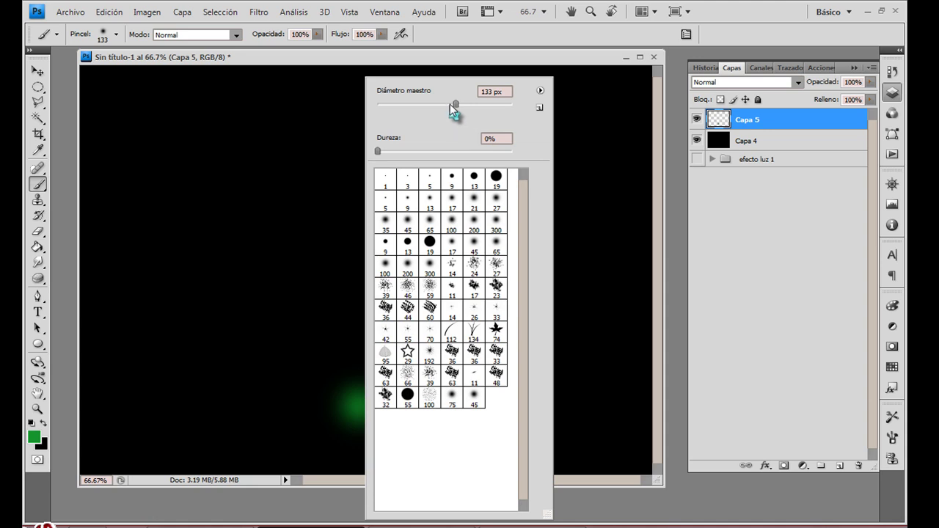
left_click_drag(456, 109, 448, 107)
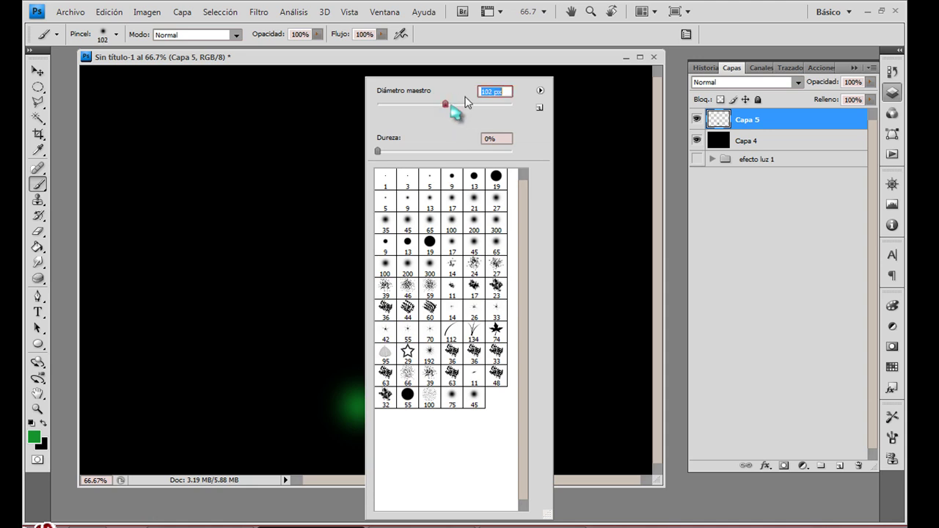
left_click(498, 46)
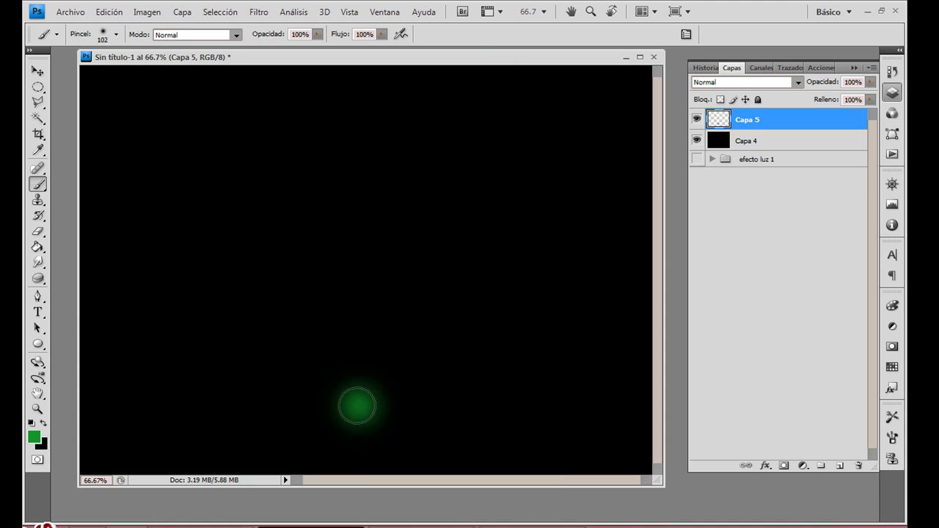
left_click(359, 405)
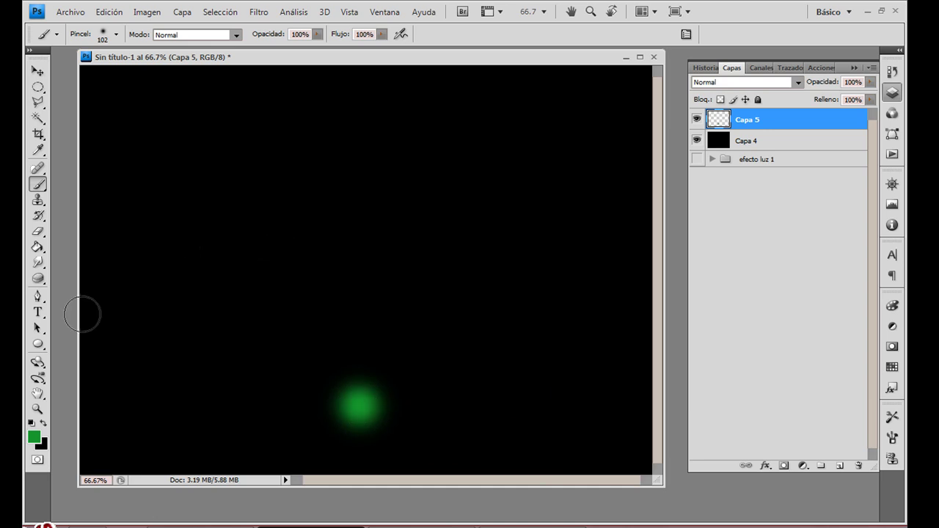
Set the foreground colour to brighter green (27cd46) and paint one soft 93 px dab over the centre of the glow.
left_click(34, 436)
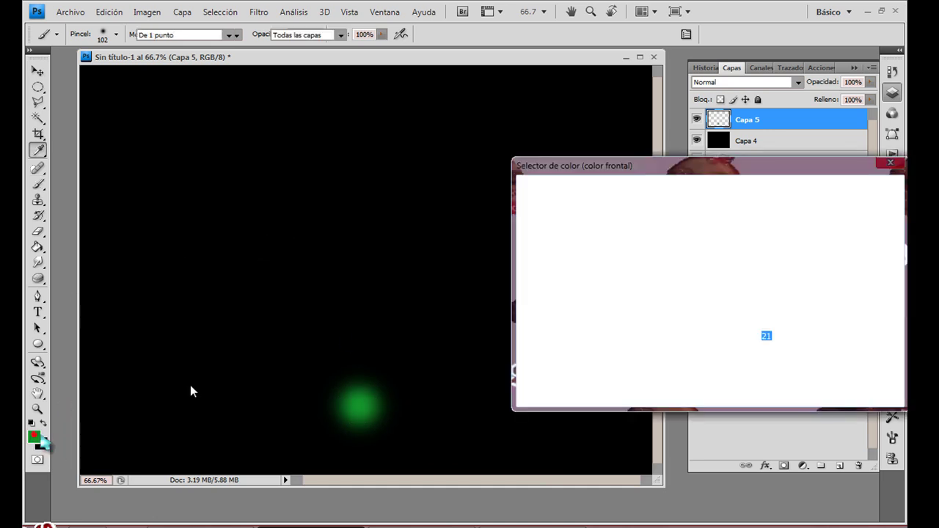
left_click_drag(675, 248, 667, 228)
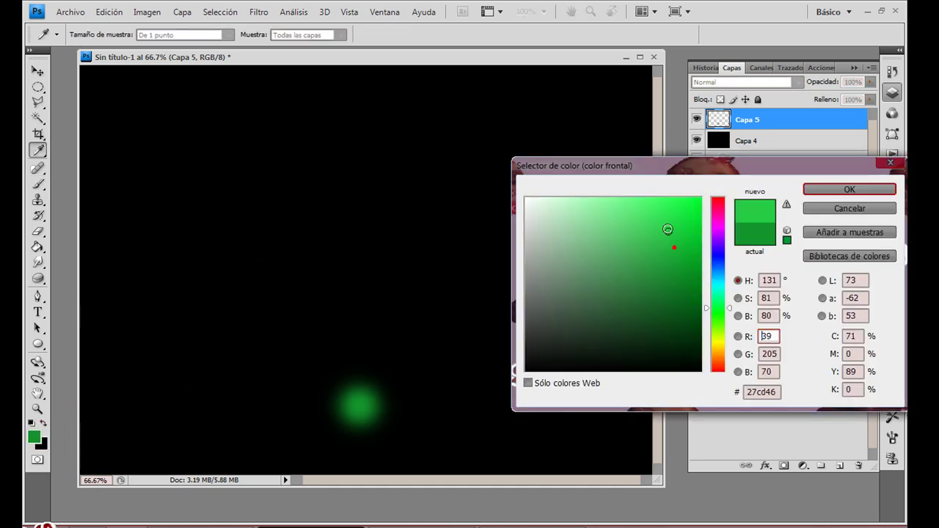
left_click(811, 188)
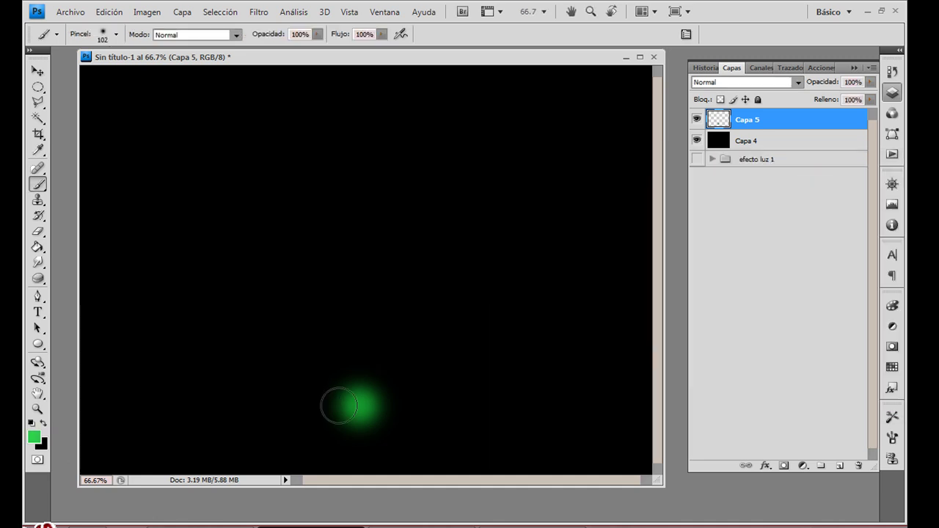
right_click(357, 404)
left_click_drag(445, 112, 441, 106)
left_click(466, 44)
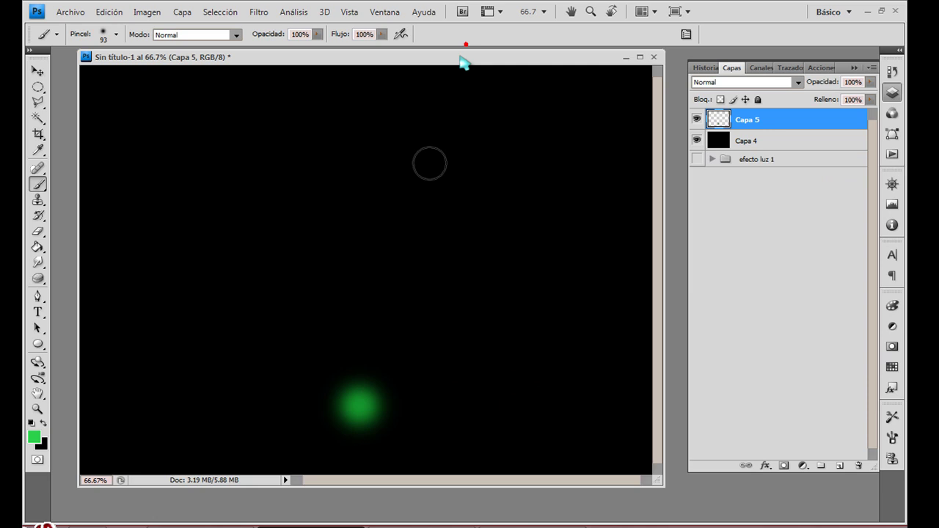
left_click(358, 406)
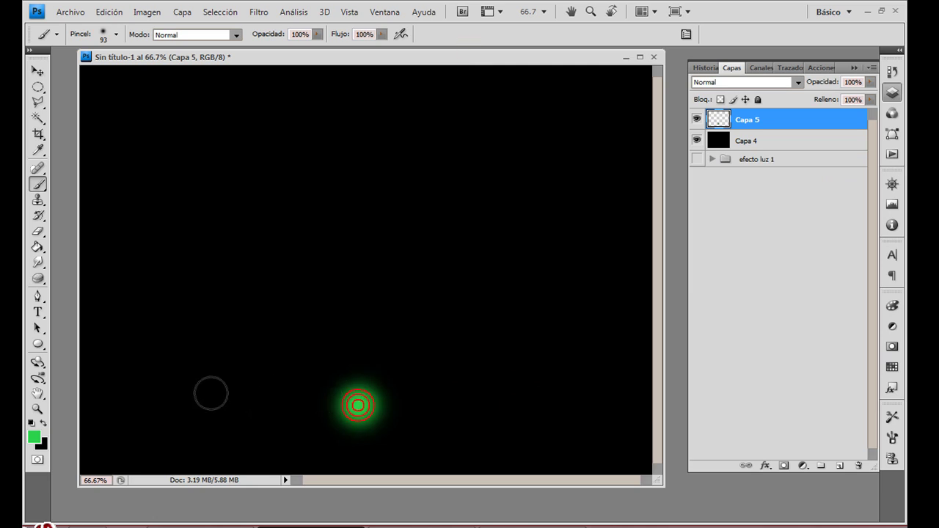
Set the foreground colour to pale green (74e889) and paint one dab over the centre of the glow.
left_click(34, 437)
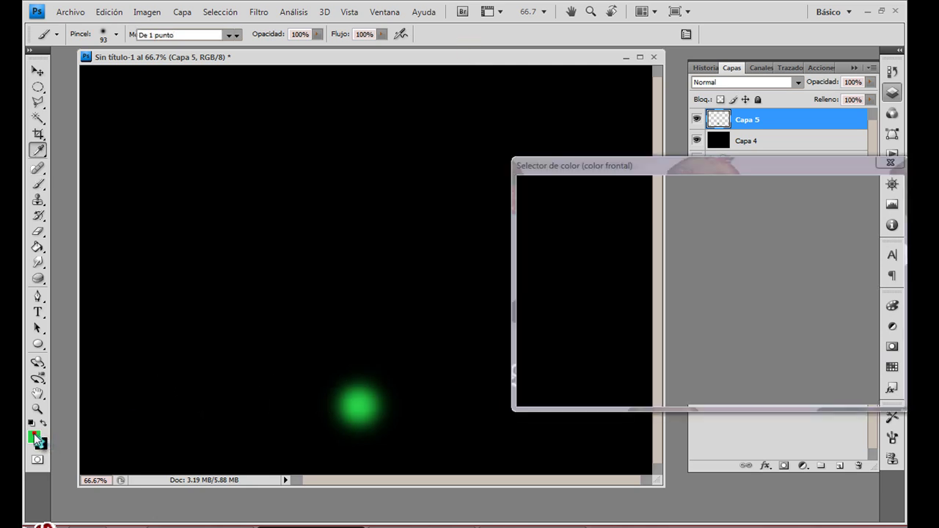
mouse_move(655, 216)
left_mouse_down()
mouse_move(616, 195)
mouse_move(639, 203)
mouse_move(613, 213)
left_mouse_up()
left_click(849, 190)
key("b")
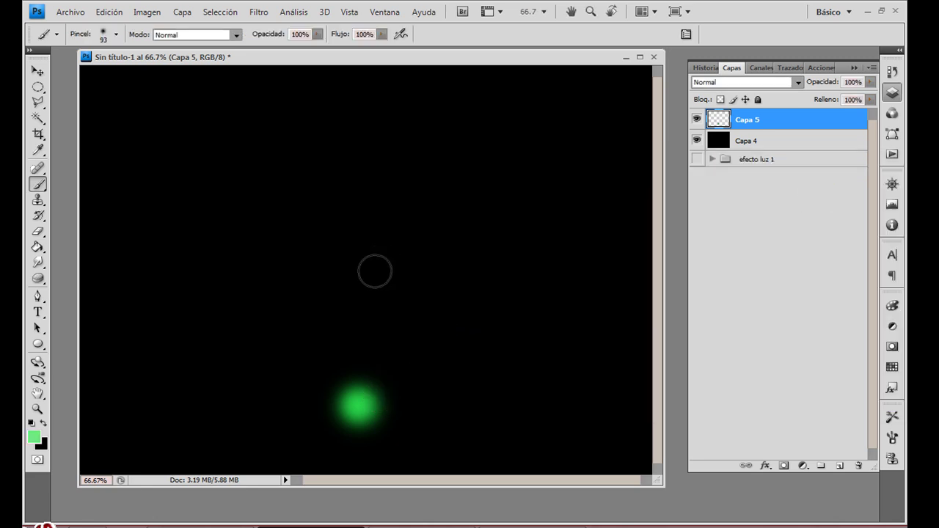
left_click(359, 406)
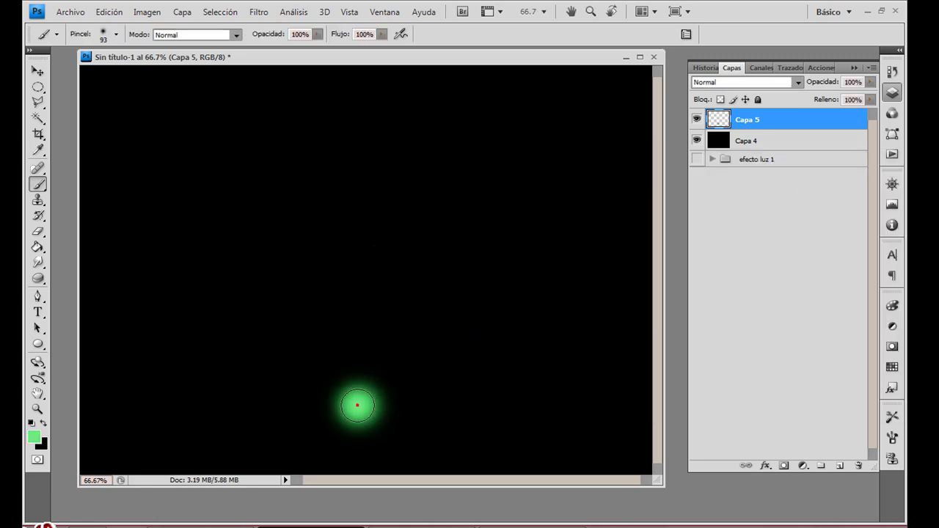
Set the foreground colour to white and paint one soft dab at the centre of the glow.
left_click(33, 438)
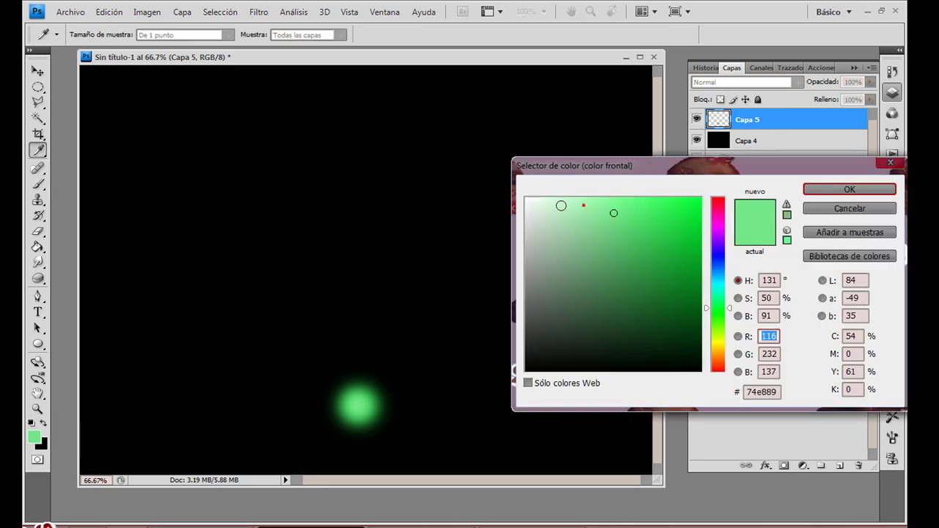
left_click(526, 198)
left_click(823, 191)
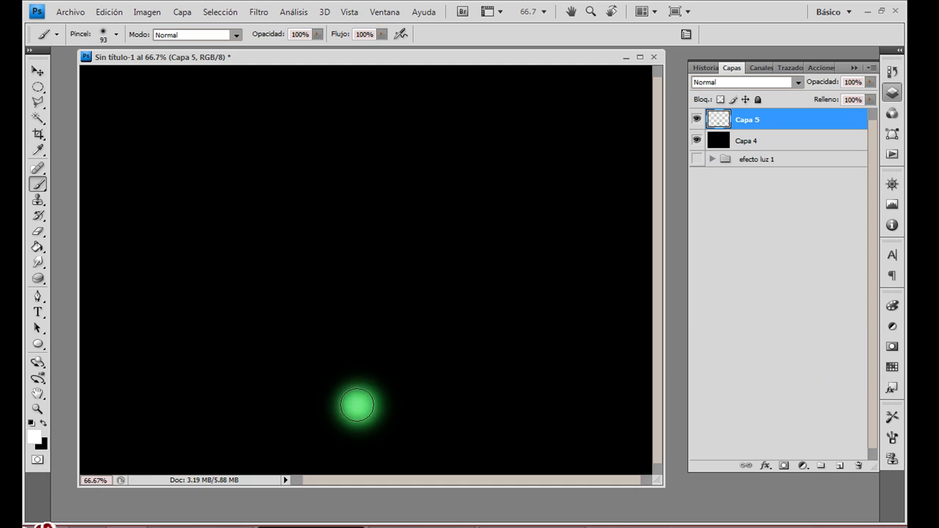
left_click(358, 406)
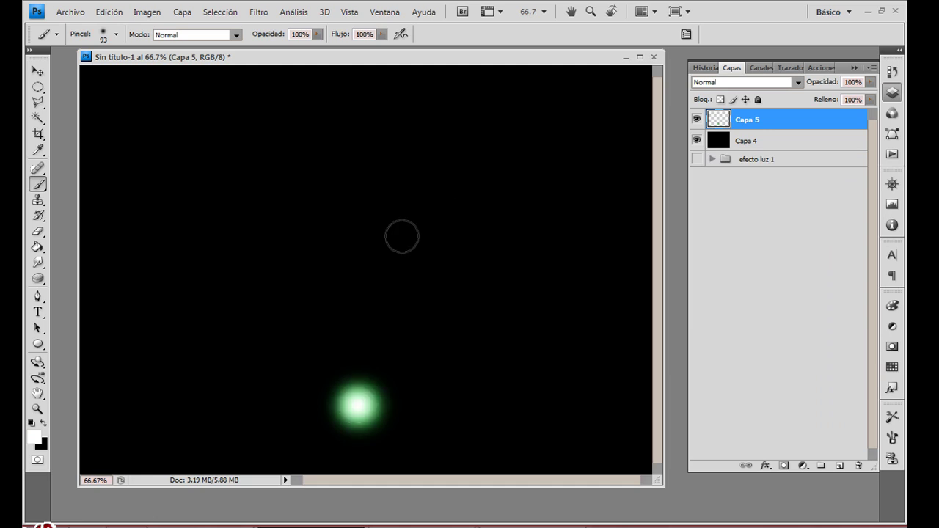
Smudge the glow upward into flame streaks with the Smudge tool, using a 30 px brush at 68% strength.
left_click(37, 71)
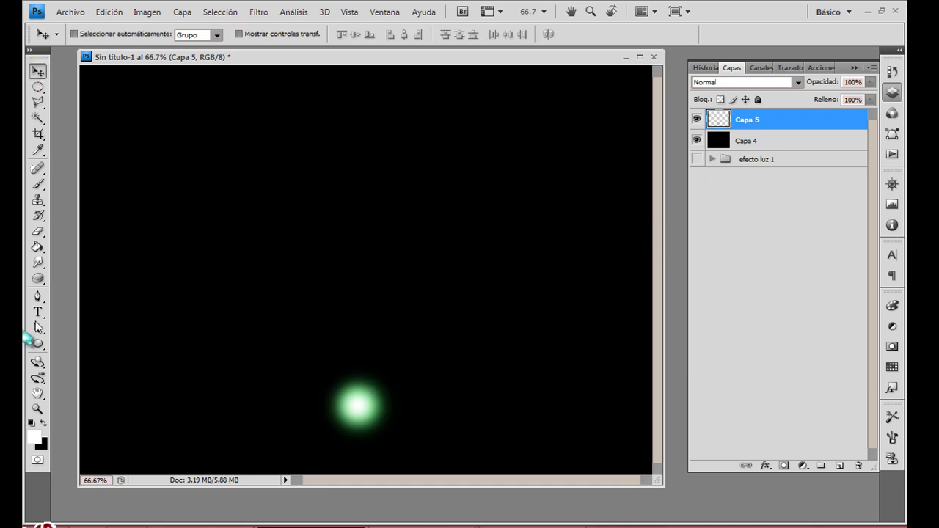
mouse_move(35, 260)
left_mouse_down()
mouse_move(67, 275)
mouse_move(73, 290)
left_mouse_up()
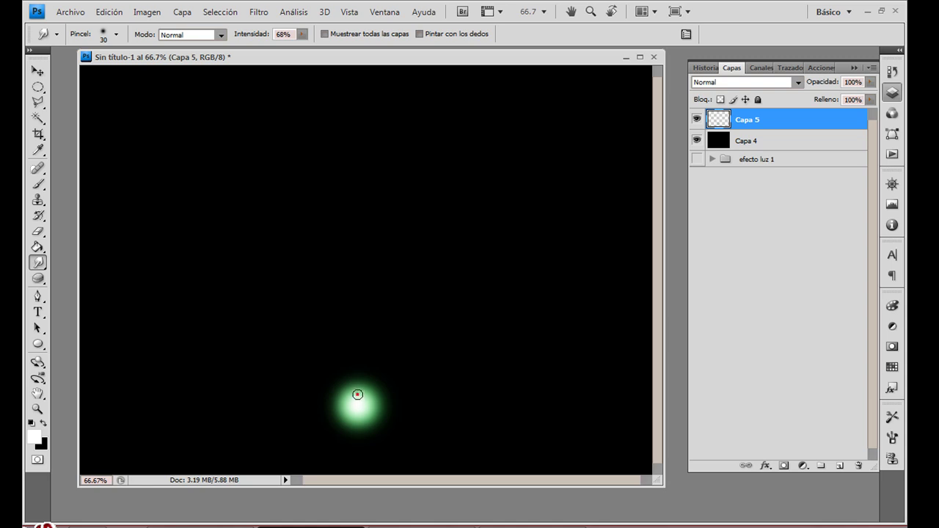
left_click_drag(357, 383, 355, 351)
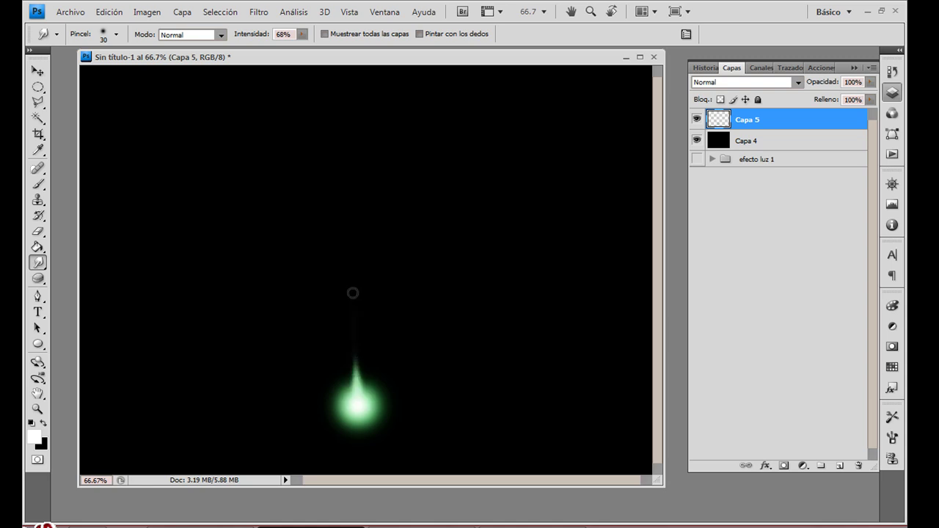
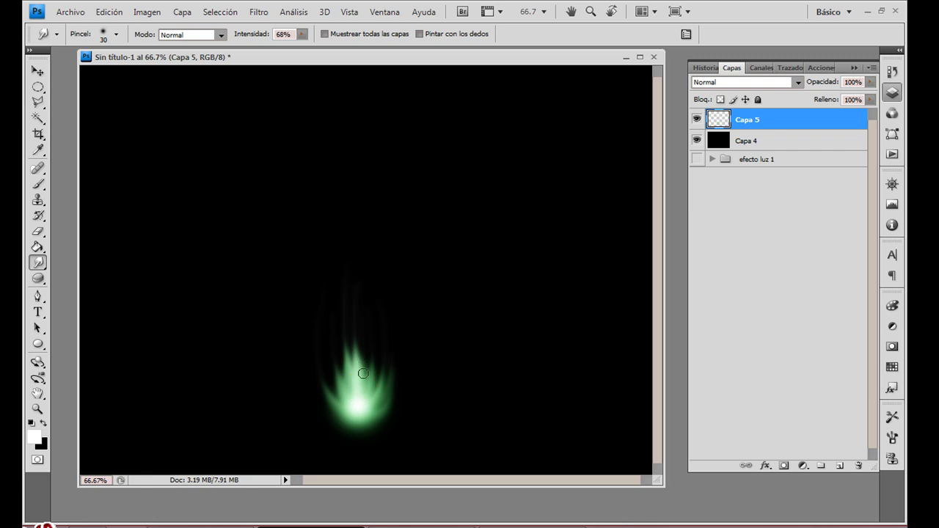
left_click_drag(364, 383, 369, 298)
left_click_drag(367, 394, 369, 275)
left_click_drag(375, 371, 378, 331)
Smudge the flame's central tongue upward with repeated strokes to stretch it into a tall, tapering tip.
left_click_drag(360, 364, 352, 241)
left_click_drag(362, 283, 356, 250)
left_click_drag(357, 345, 350, 236)
left_click_drag(361, 338, 353, 222)
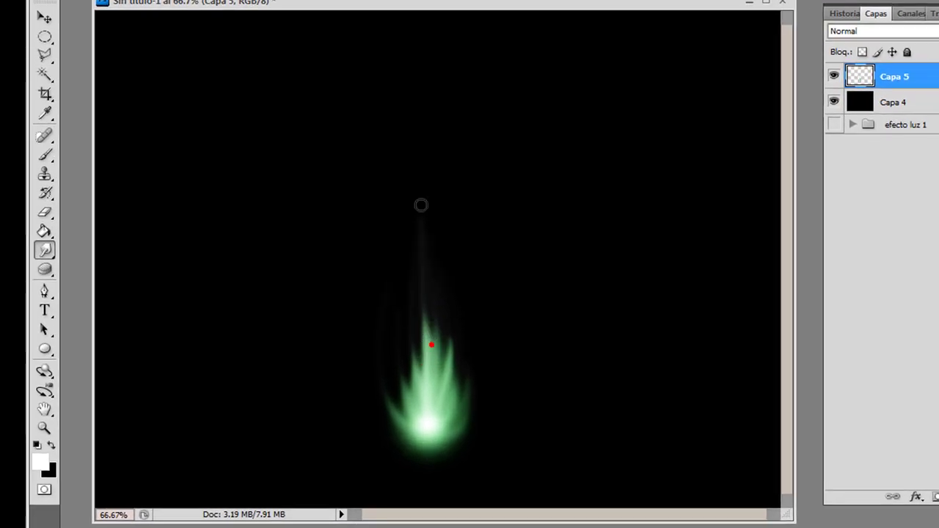
left_click_drag(422, 205, 421, 183)
left_click_drag(428, 362, 423, 279)
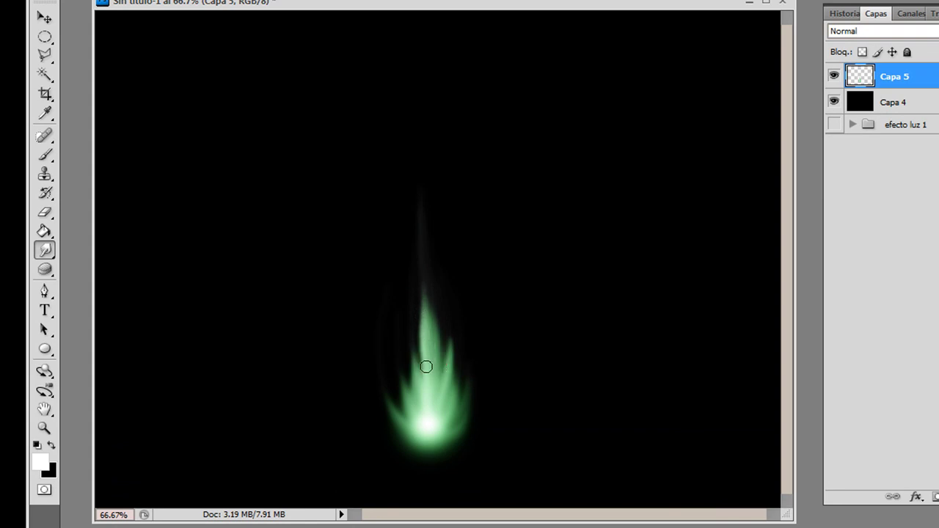
Smudge streaks upward from the flame's left side and middle to fill out its body.
left_click_drag(409, 420, 395, 334)
mouse_move(418, 402)
left_mouse_down()
mouse_move(398, 319)
mouse_move(403, 326)
left_mouse_up()
left_click_drag(421, 367, 417, 296)
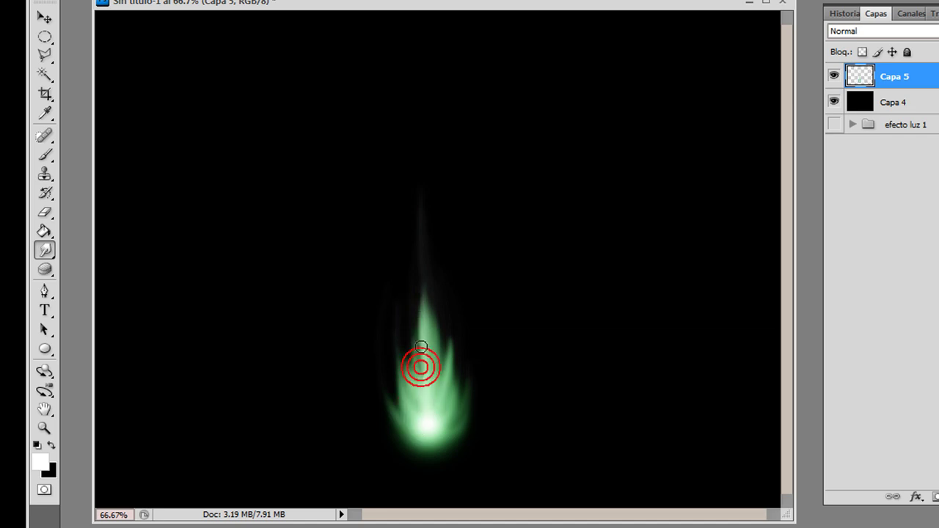
mouse_move(413, 371)
left_mouse_down()
mouse_move(409, 279)
mouse_move(434, 379)
left_mouse_up()
Reduce the Smudge brush's master diameter to 19 px and pull finer streaks upward along both sides of the flame.
right_click(431, 395)
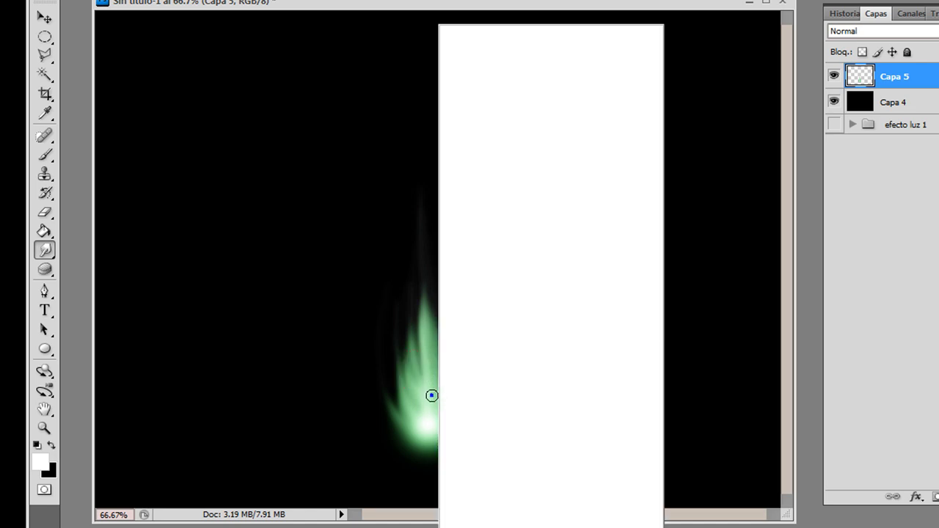
left_click_drag(476, 58, 467, 58)
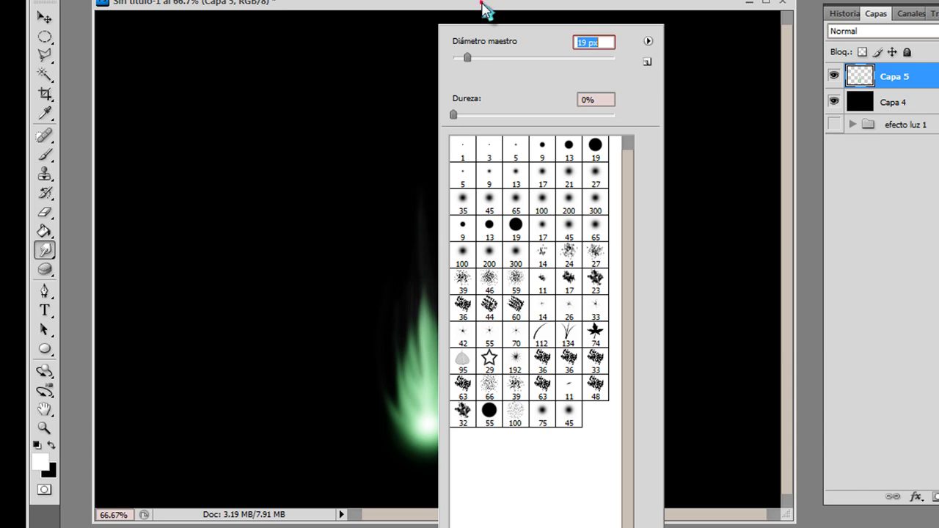
left_click(481, 3)
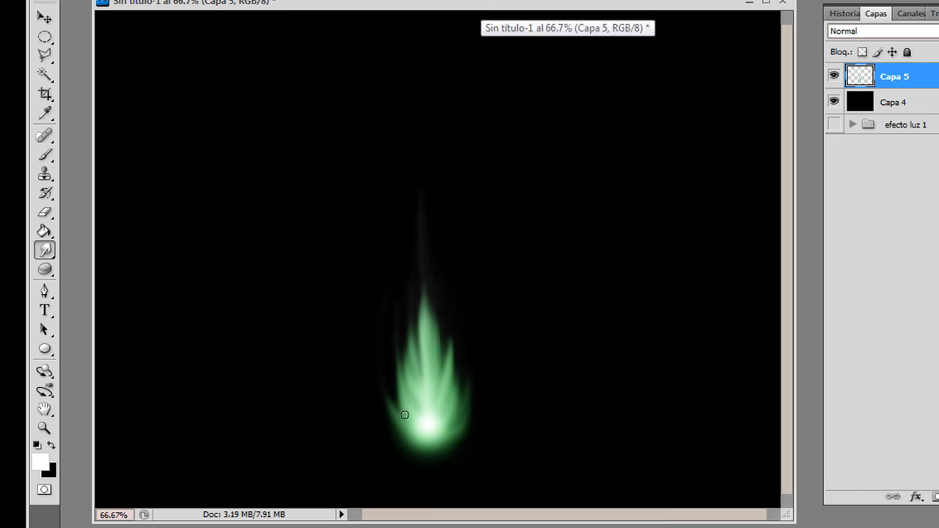
left_click_drag(400, 410, 392, 359)
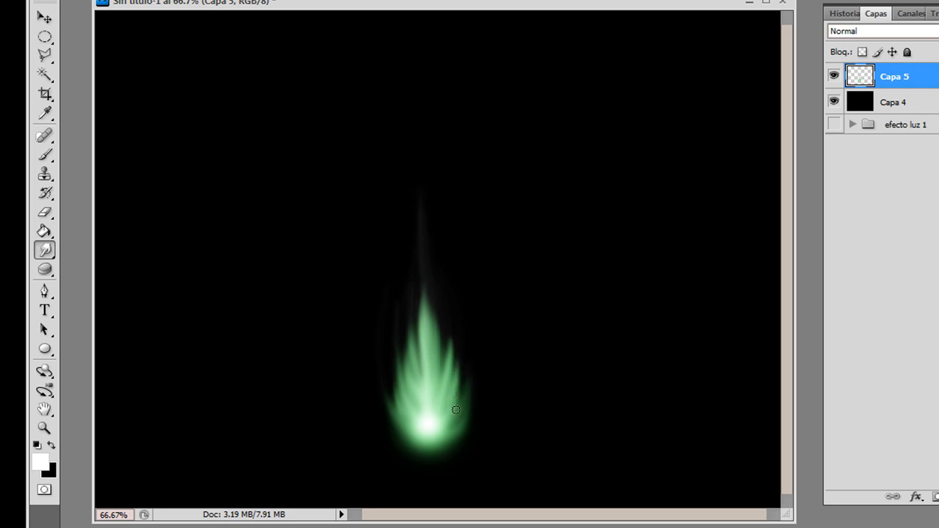
mouse_move(456, 409)
left_mouse_down()
mouse_move(463, 386)
mouse_move(447, 281)
left_mouse_up()
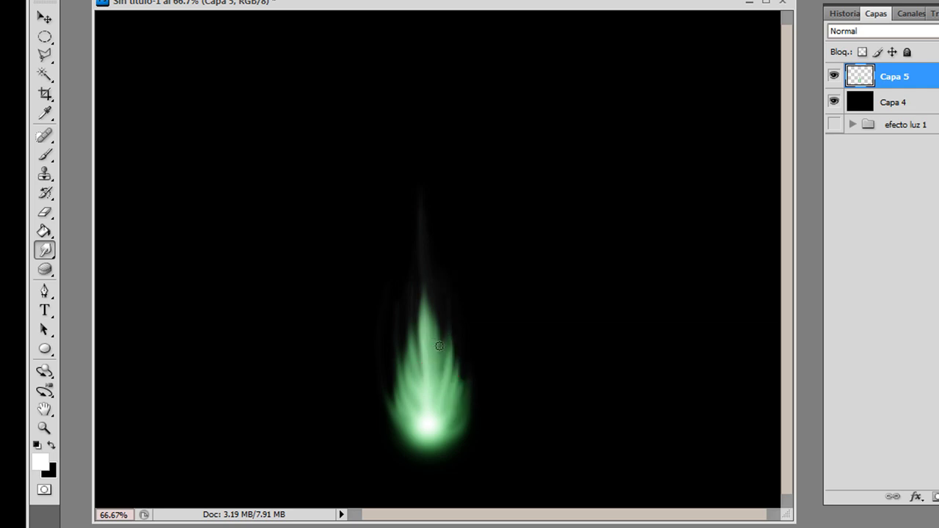
Smudge fine strands around the flame's upper tongue to lengthen and feather its tip.
left_click_drag(439, 347, 439, 291)
left_click_drag(437, 328, 436, 236)
mouse_move(433, 308)
left_mouse_down()
mouse_move(430, 227)
mouse_move(427, 302)
mouse_move(411, 205)
mouse_move(423, 325)
mouse_move(404, 235)
mouse_move(421, 307)
left_mouse_up()
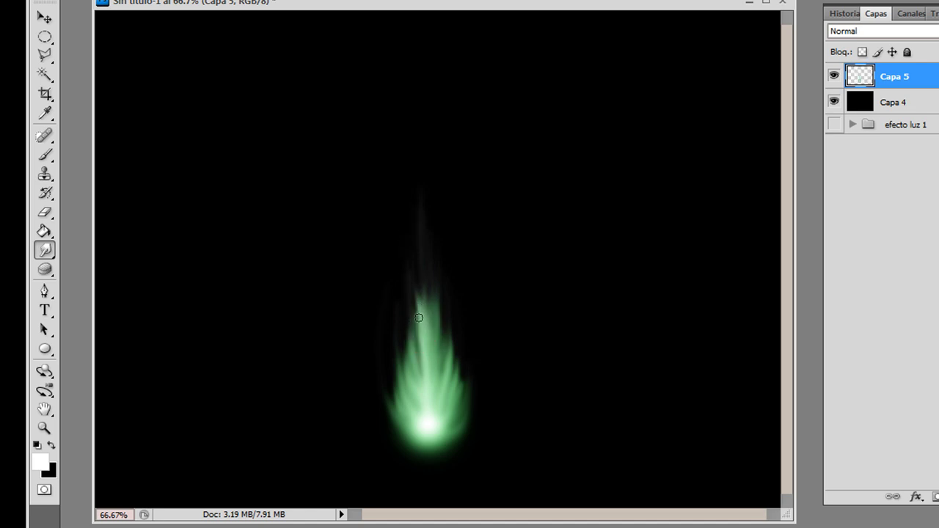
mouse_move(416, 224)
left_mouse_down()
mouse_move(423, 311)
mouse_move(426, 287)
mouse_move(432, 308)
left_mouse_up()
mouse_move(429, 218)
left_mouse_down()
mouse_move(435, 349)
mouse_move(446, 293)
left_mouse_up()
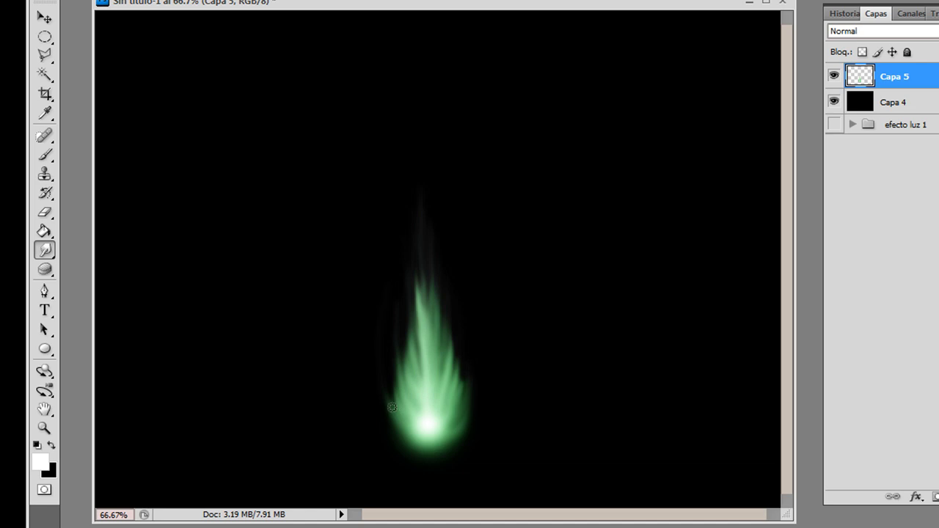
Smudge short streaks outward from the bright core and lower edges to give the flame's base a feathered texture.
mouse_move(392, 407)
left_mouse_down()
mouse_move(388, 378)
mouse_move(389, 408)
left_mouse_up()
mouse_move(453, 413)
left_mouse_down()
mouse_move(448, 388)
mouse_move(438, 418)
mouse_move(438, 356)
left_mouse_up()
left_click_drag(425, 416, 409, 383)
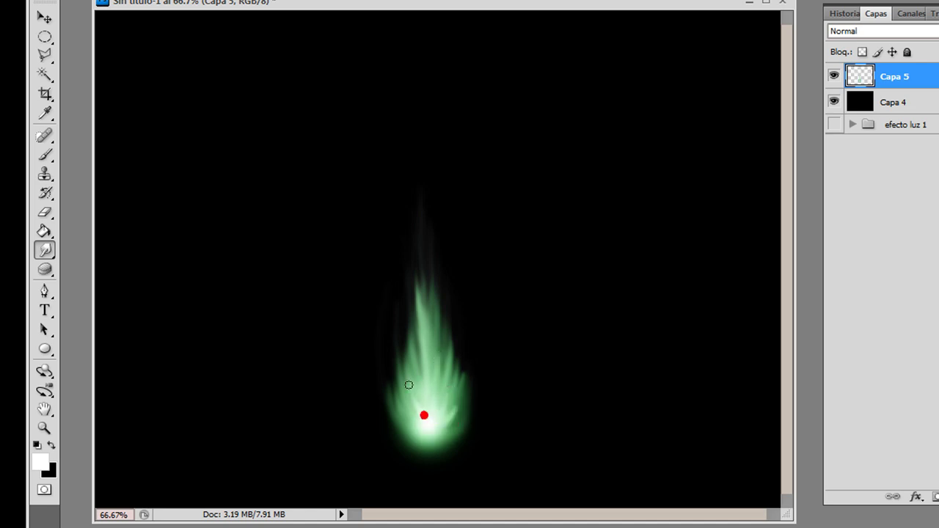
mouse_move(416, 423)
left_mouse_down()
mouse_move(397, 400)
mouse_move(417, 418)
mouse_move(409, 398)
mouse_move(429, 325)
left_mouse_up()
left_click_drag(427, 390, 424, 400)
mouse_move(414, 432)
left_mouse_down()
mouse_move(452, 429)
mouse_move(446, 440)
mouse_move(413, 441)
left_mouse_up()
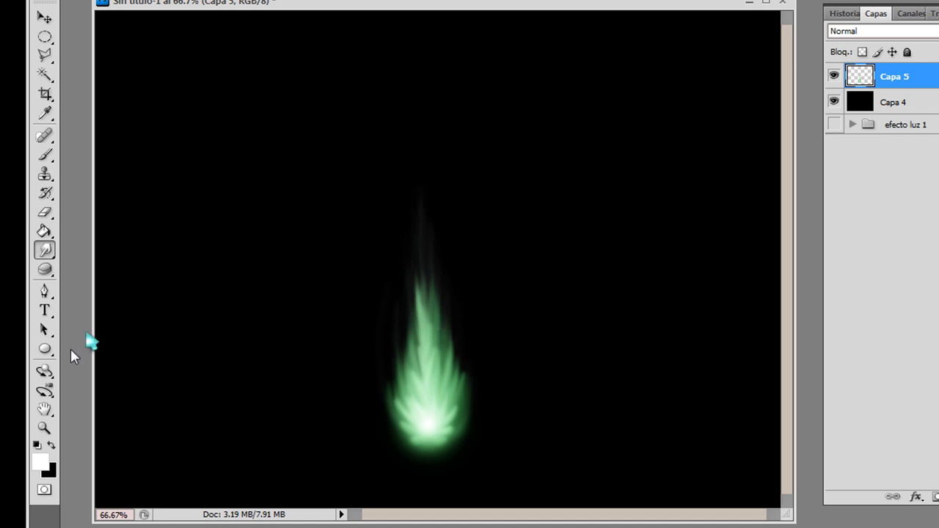
Paint a soft white 93 px Brush dab over the flame's base, undoing one attempt and repainting it.
left_click(45, 156)
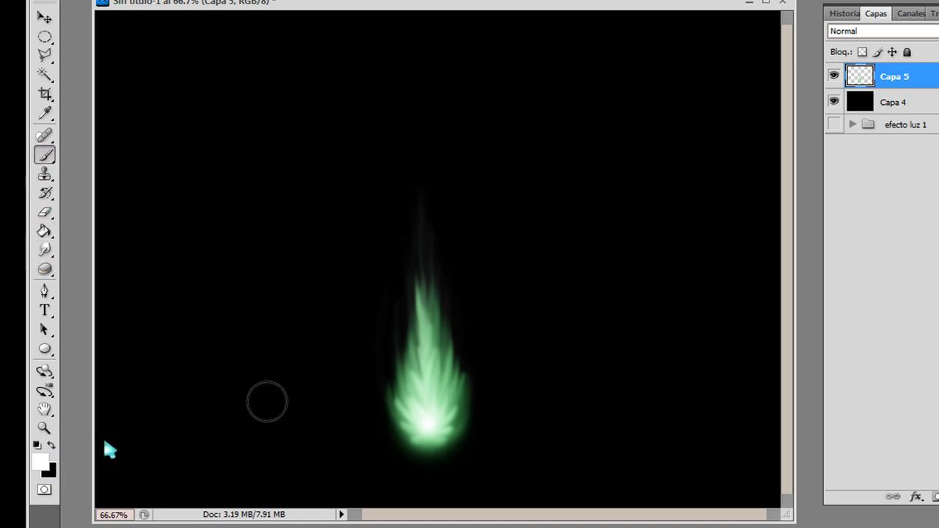
left_click(430, 432)
left_click(429, 435)
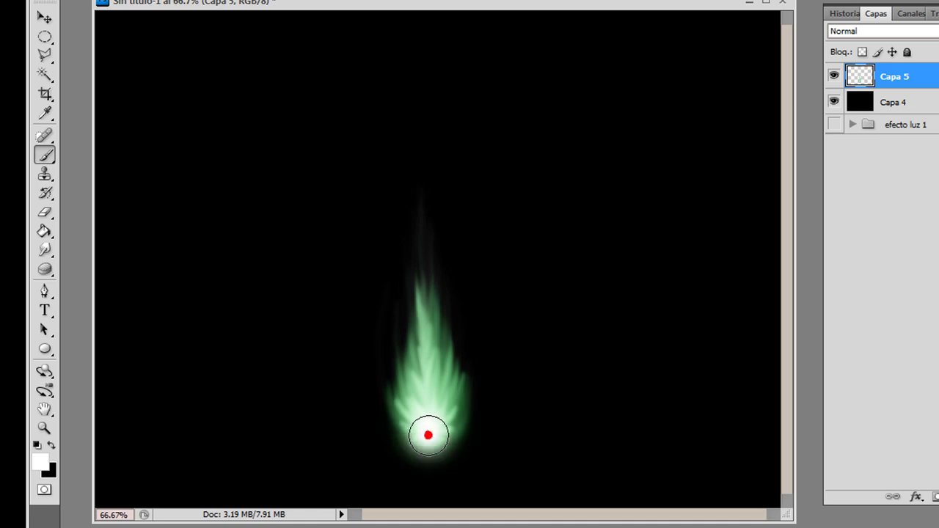
key("ctrl+z")
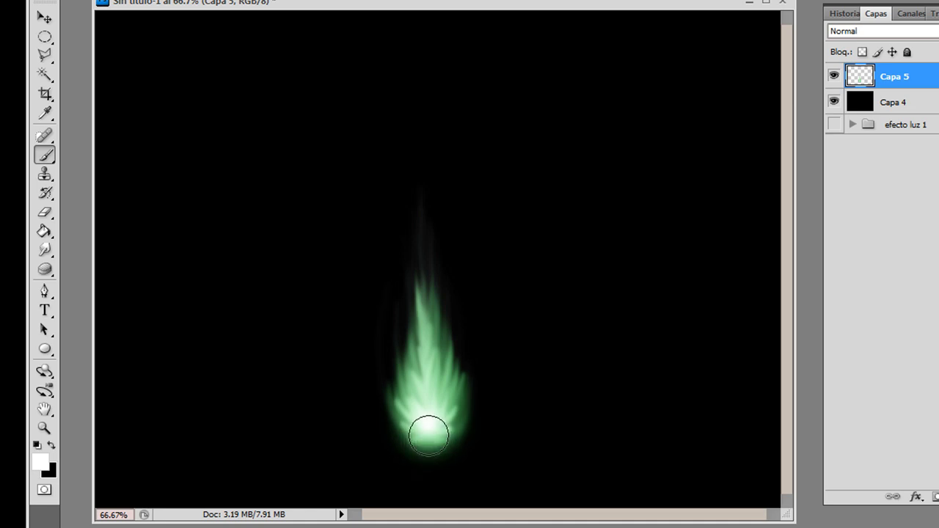
left_click(430, 436)
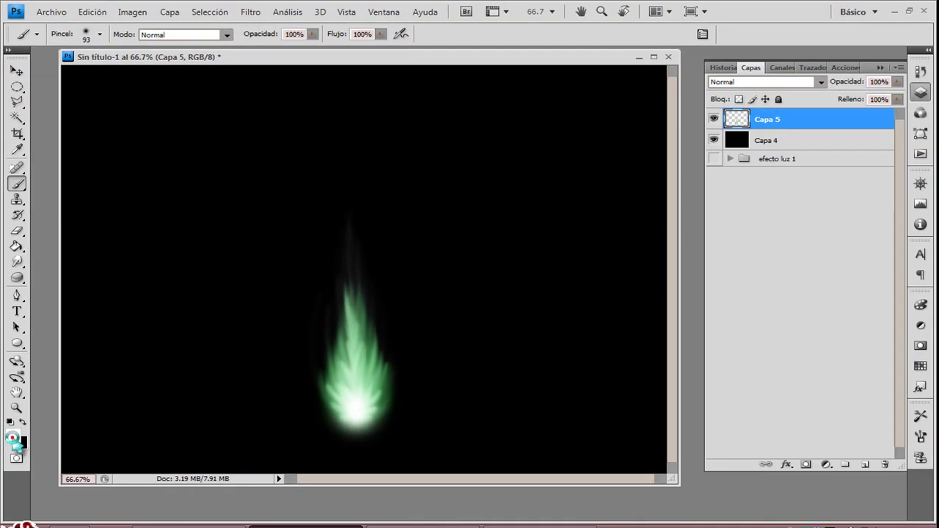
Sample the mid green (3dac51) from the flame's right edge as foreground colour and add a new layer above the flame.
left_click(40, 466)
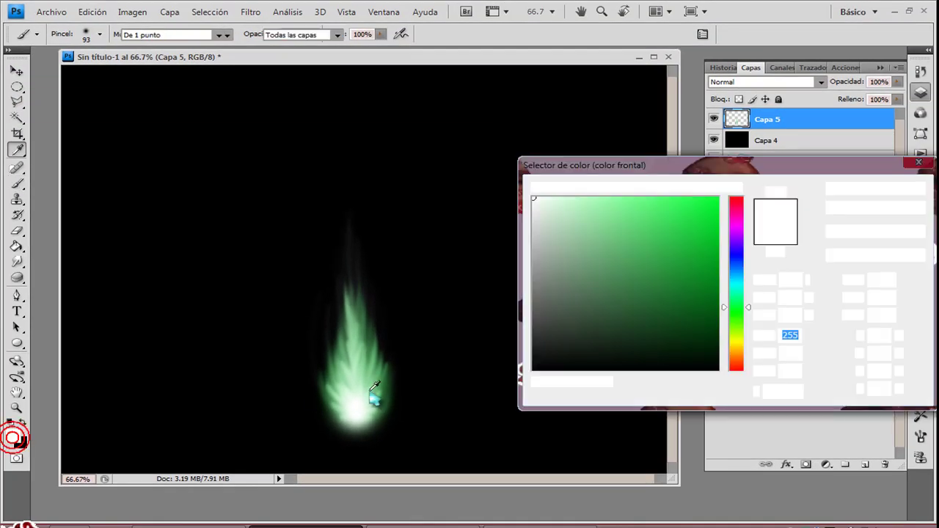
left_click(386, 384)
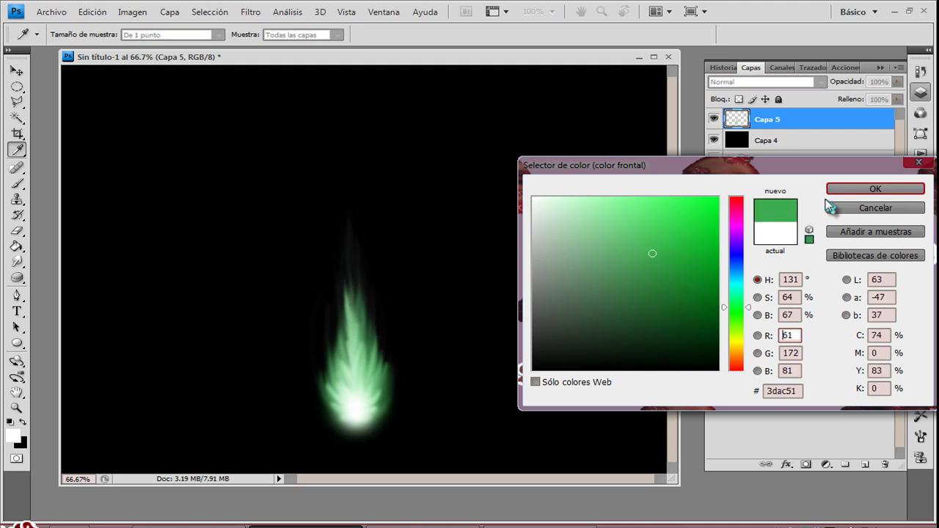
left_click(843, 190)
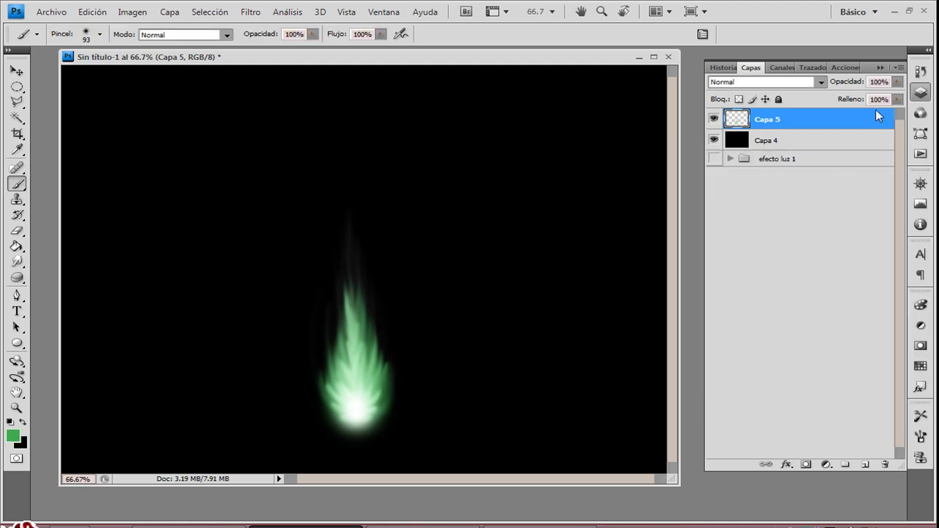
left_click(865, 463)
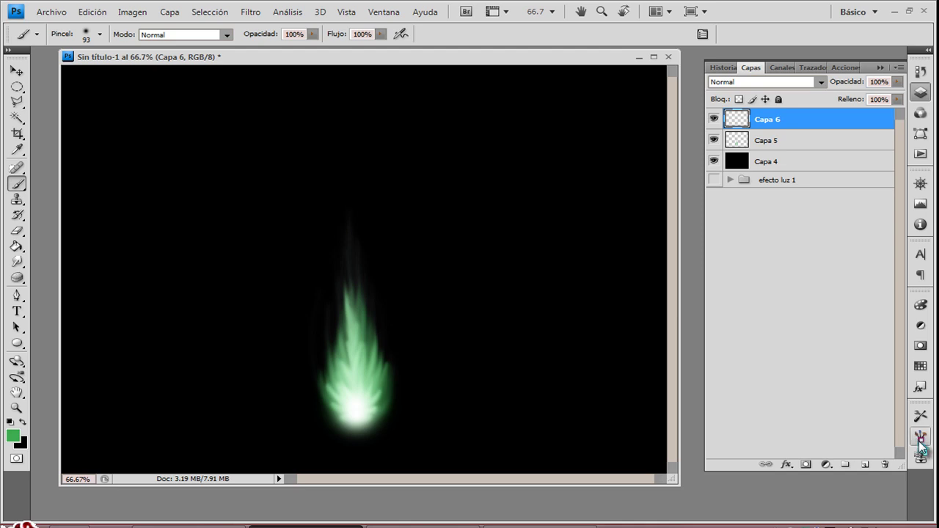
Open the brush settings and enable Shape Dynamics with 100% size jitter, 0% minimum diameter and 5% roundness jitter.
left_click(922, 440)
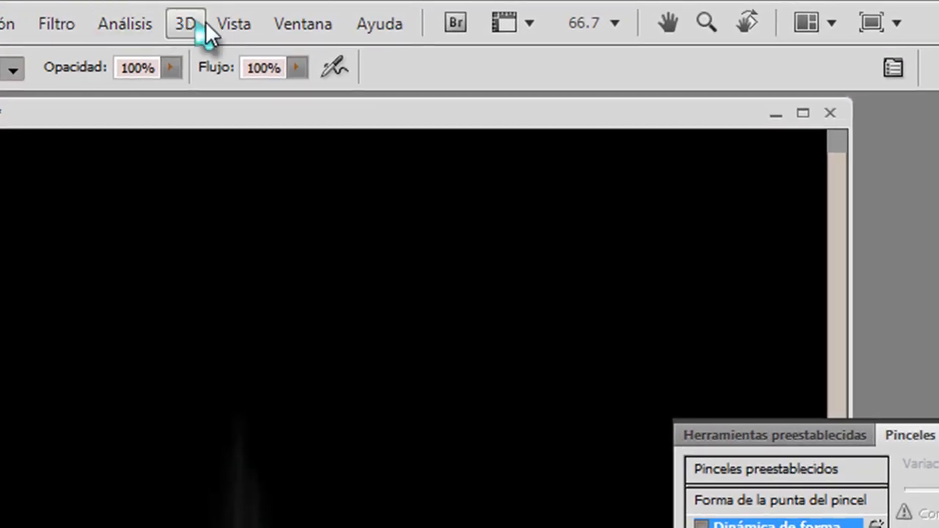
left_click(314, 26)
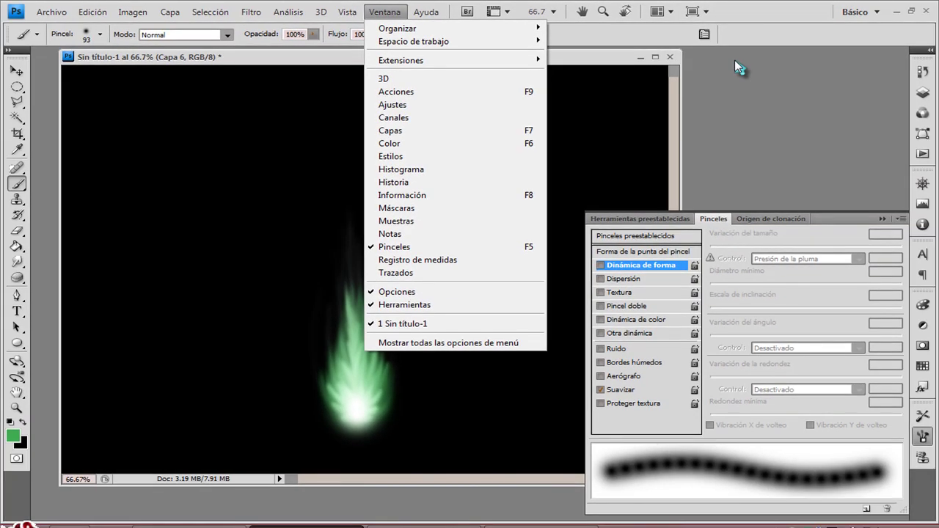
left_click(735, 60)
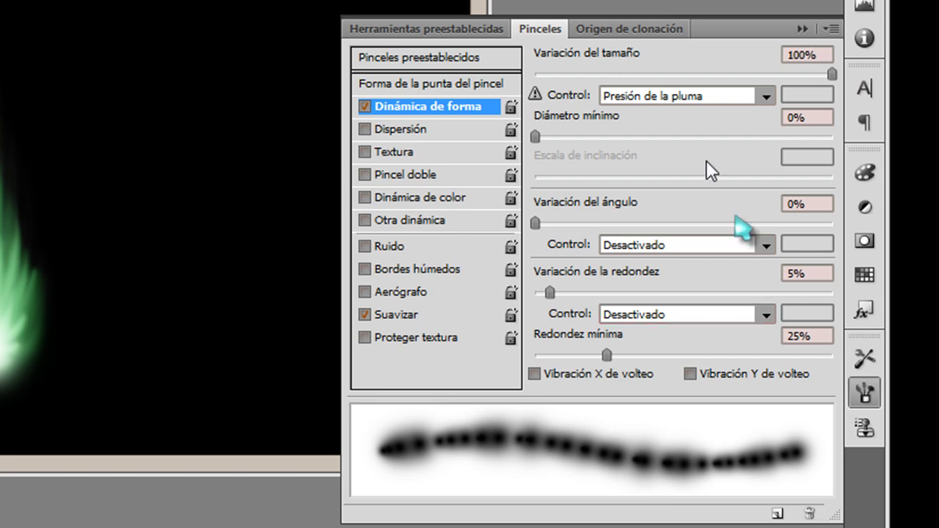
Enable Scattering on both axes at 674% with count 2 and 100% count jitter, using 40% brush tip spacing.
left_click(409, 128)
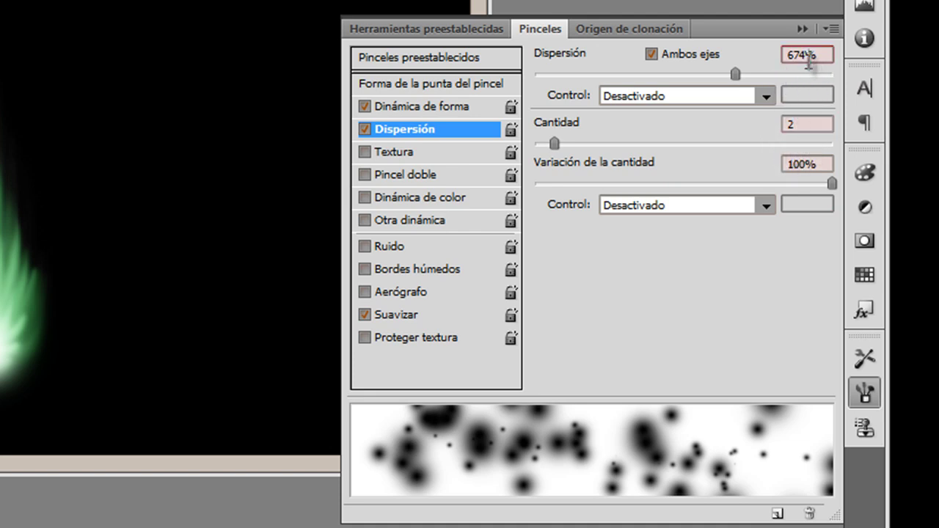
left_click(399, 85)
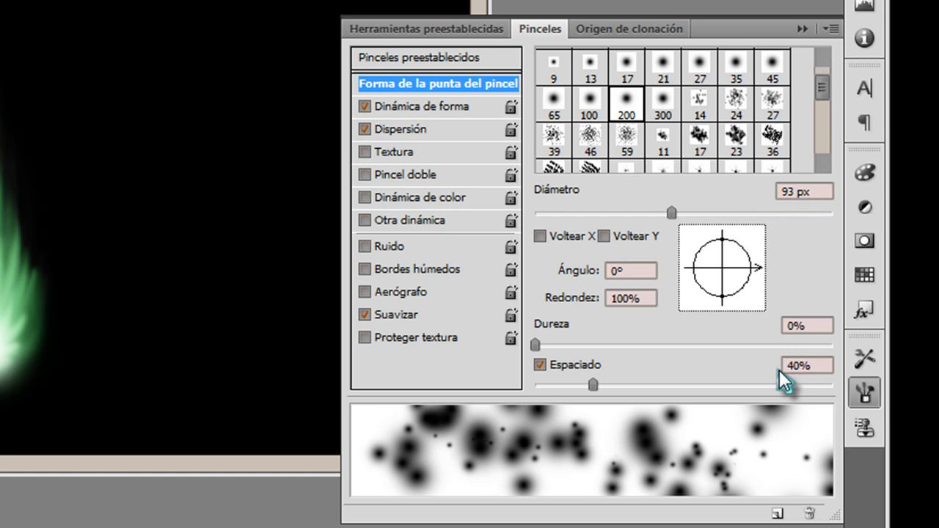
left_click(801, 29)
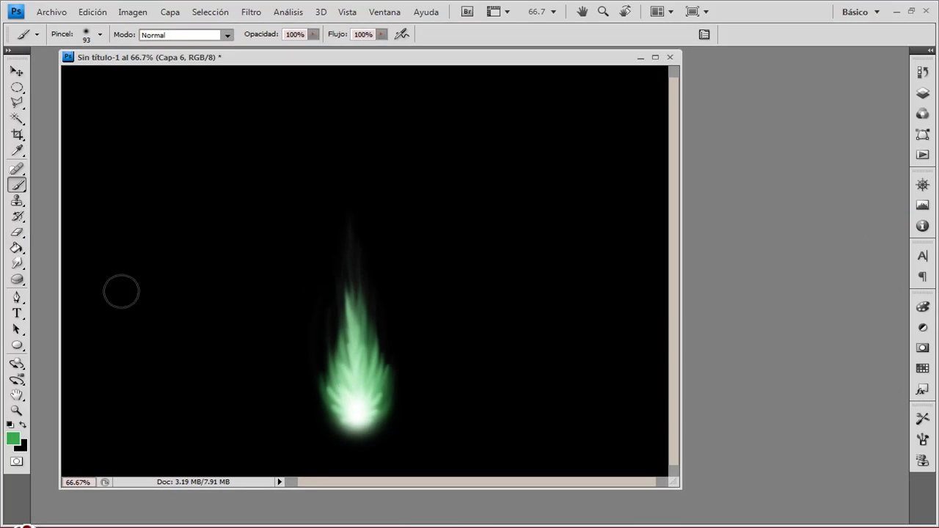
Set the scattering brush's master diameter to 15 px.
right_click(216, 245)
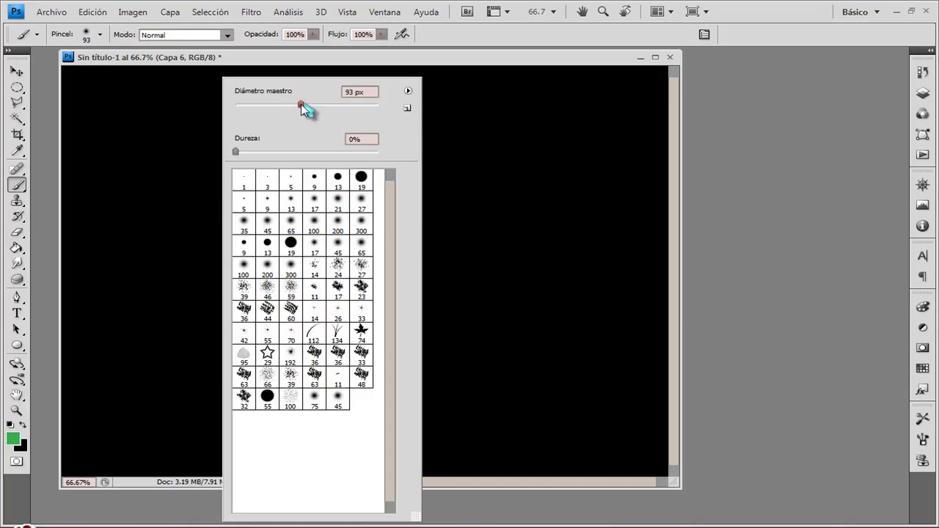
left_click_drag(305, 103, 246, 105)
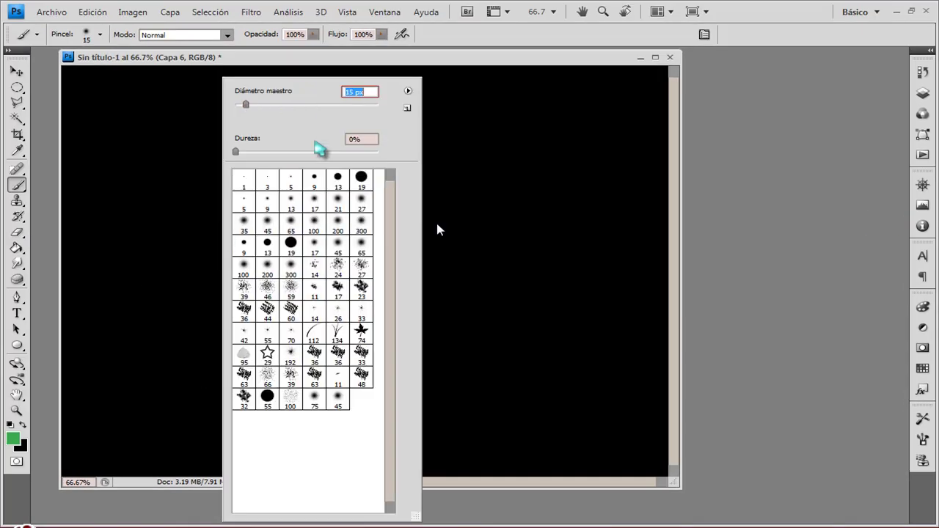
left_click(473, 255)
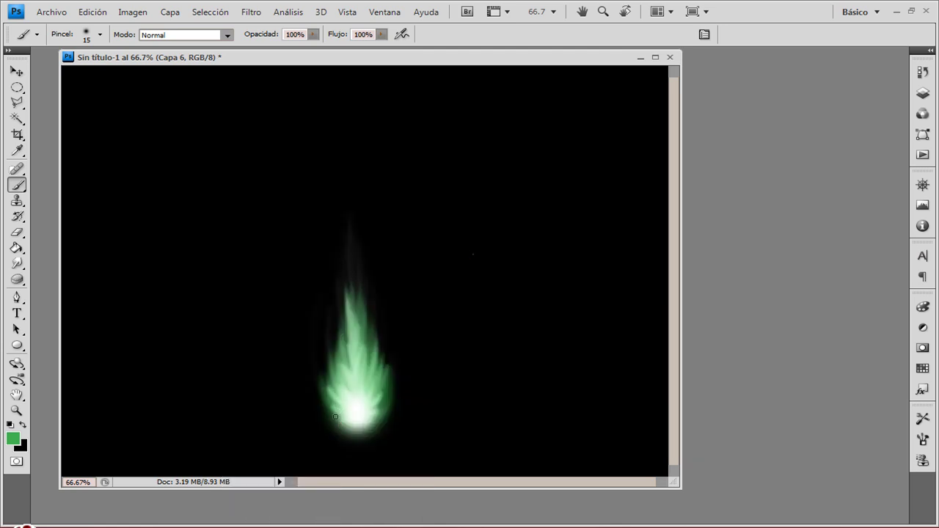
Dab scattered green sparks over the flame's base, edges and upper tongue, undoing the first stroke.
left_click_drag(343, 424, 340, 393)
key("ctrl+z")
left_click(337, 393)
left_click(355, 427)
left_click(340, 369)
left_click_drag(357, 268, 356, 241)
left_click(373, 362)
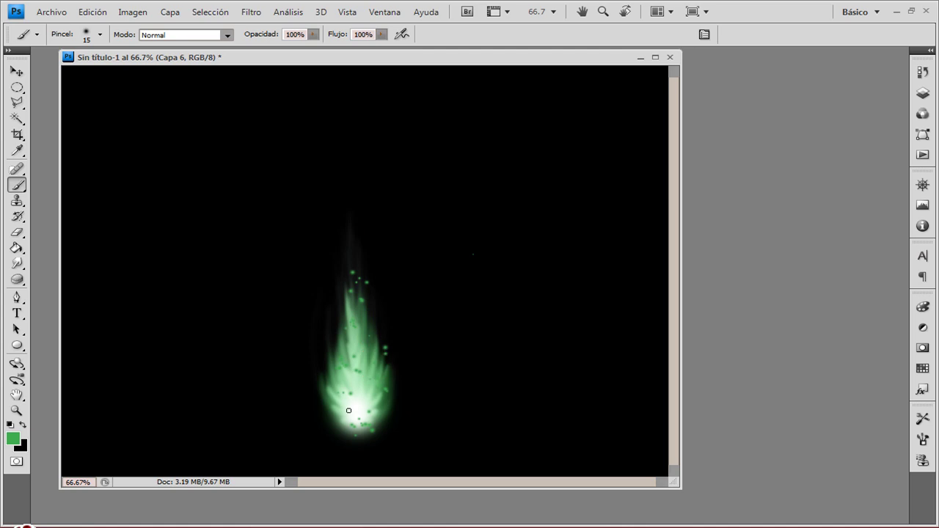
left_click(341, 413)
left_click(336, 377)
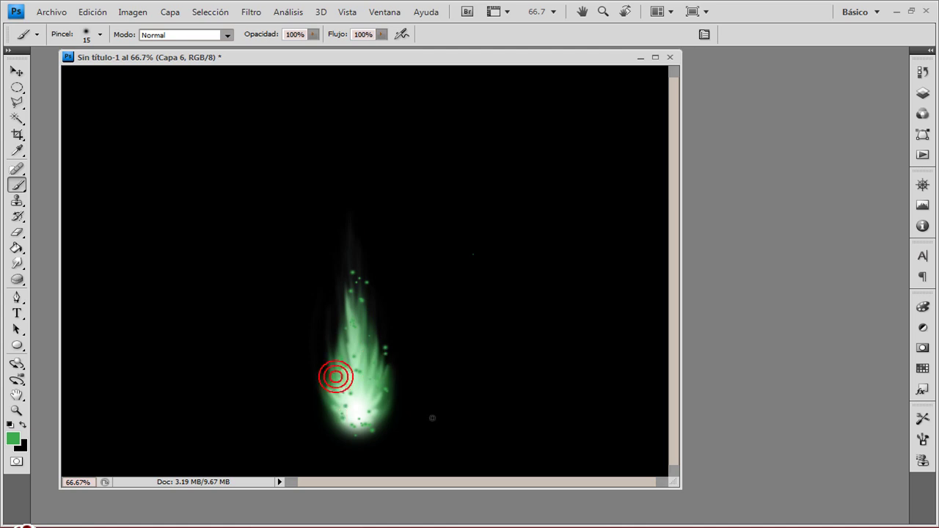
left_click(406, 421)
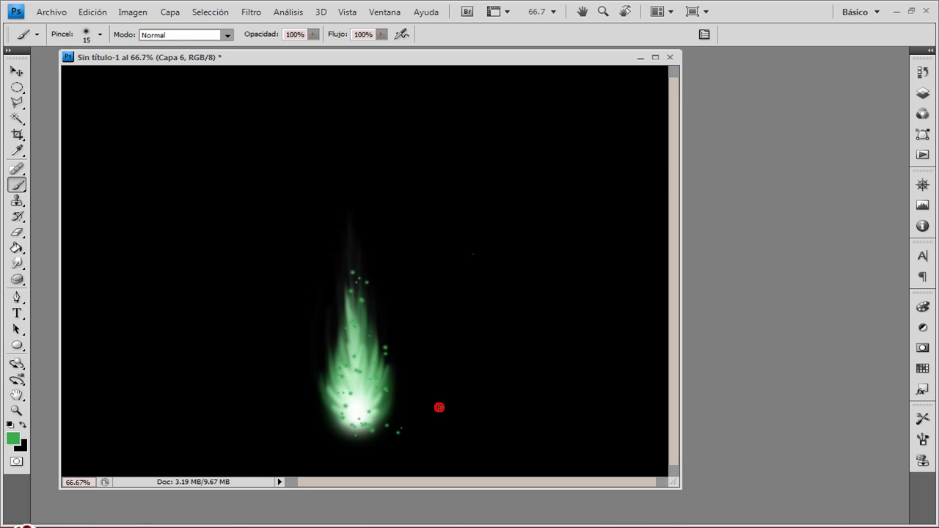
Try long arcs of scattered green dots on both sides of the flame and undo both strokes.
mouse_move(440, 407)
left_mouse_down()
mouse_move(451, 312)
mouse_move(367, 150)
left_mouse_up()
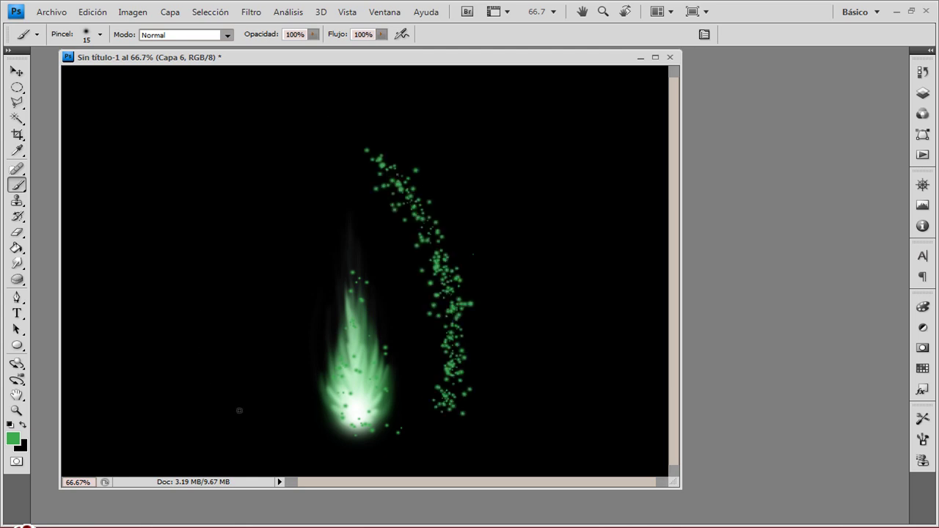
mouse_move(278, 438)
left_mouse_down()
mouse_move(289, 323)
mouse_move(423, 124)
left_mouse_up()
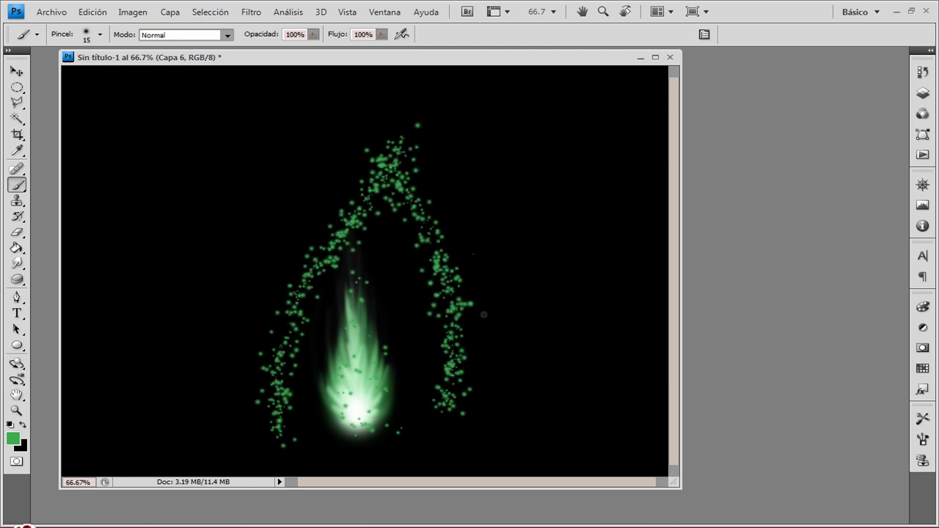
key("ctrl+z")
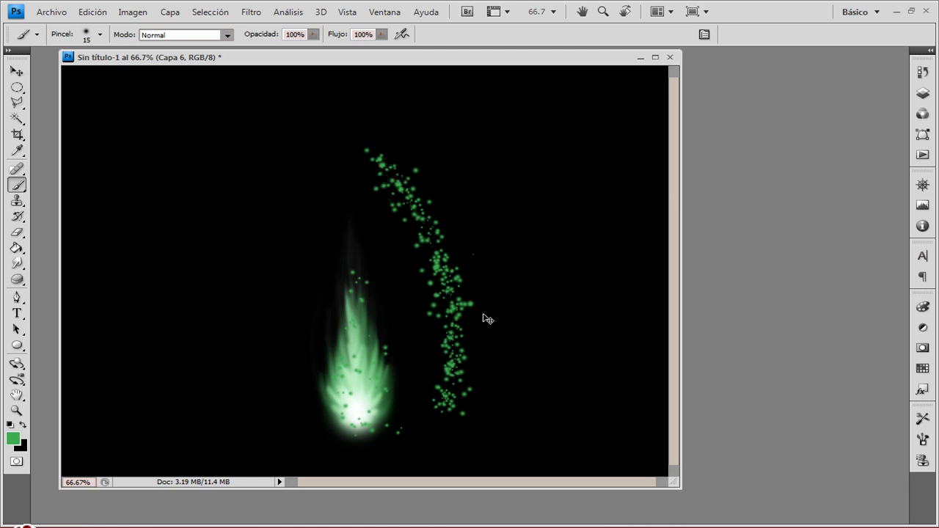
key("ctrl+alt+z")
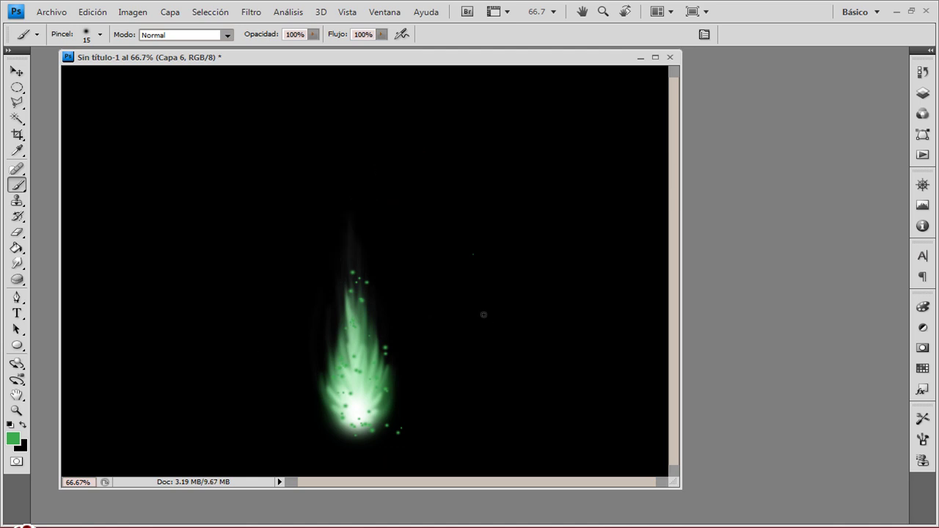
Reduce the scattering brush's master diameter to 8 px.
right_click(483, 314)
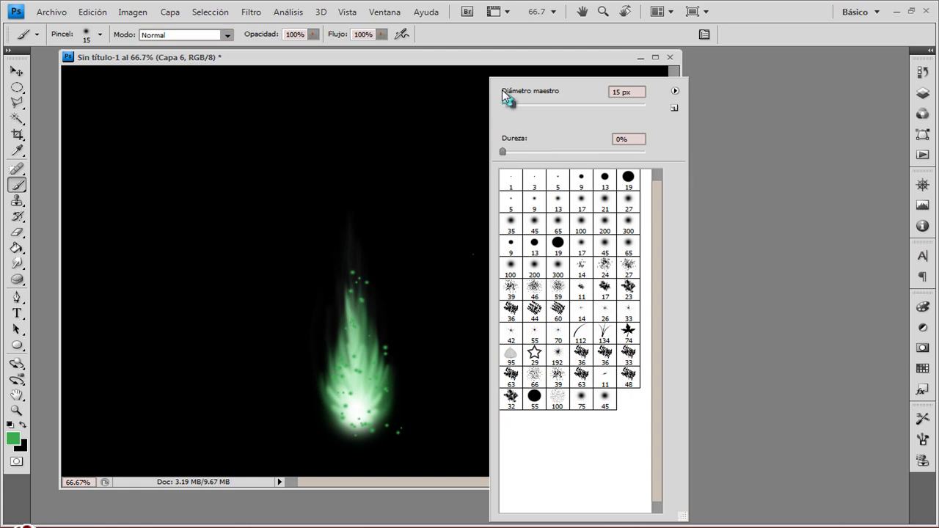
left_click_drag(511, 104, 507, 103)
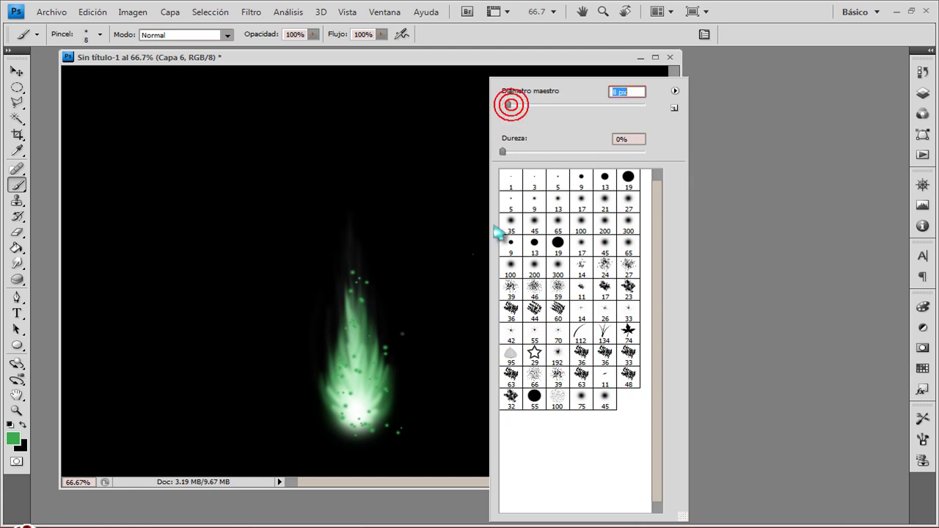
Try fine green dot strokes along the flame's right edge and up its centre, undoing each of them.
mouse_move(384, 419)
left_mouse_down()
mouse_move(389, 402)
mouse_move(371, 293)
left_mouse_up()
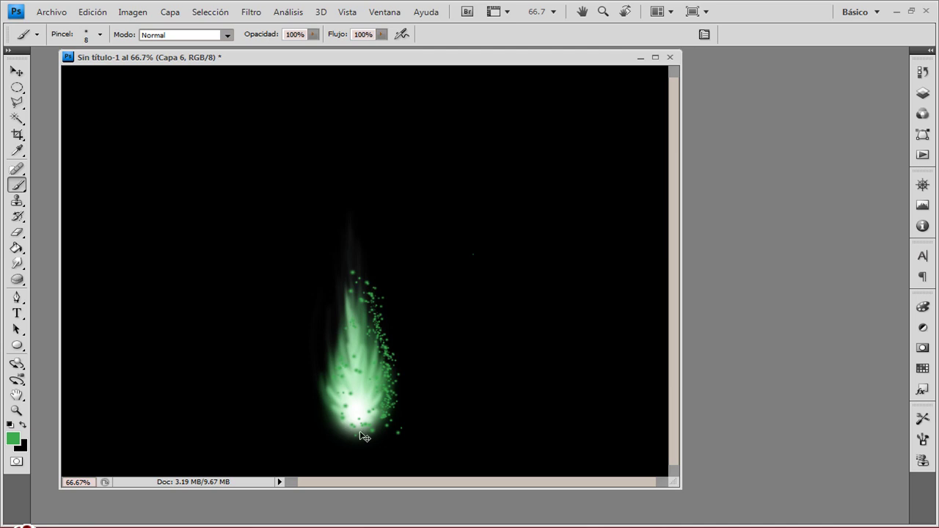
key("ctrl+z")
left_click_drag(355, 430, 357, 432)
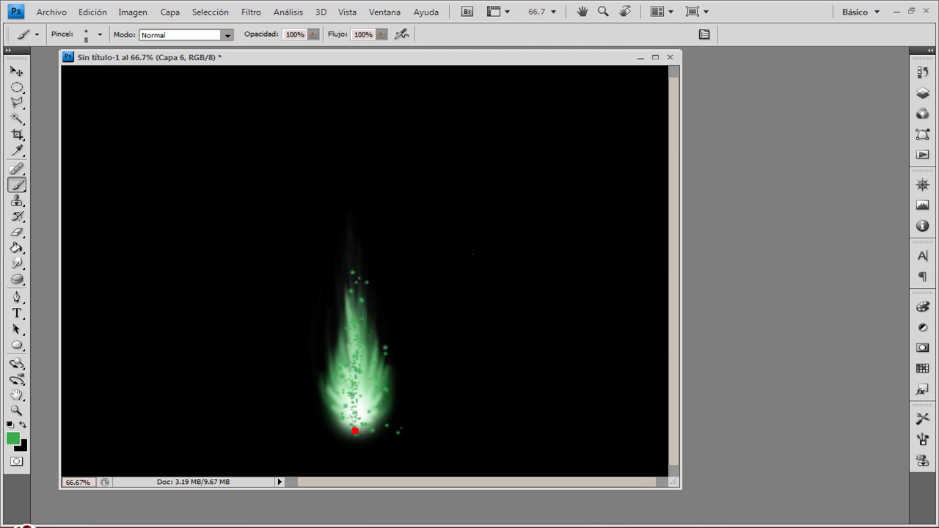
left_click_drag(367, 400, 362, 200)
key("ctrl+z")
key("ctrl+alt+z")
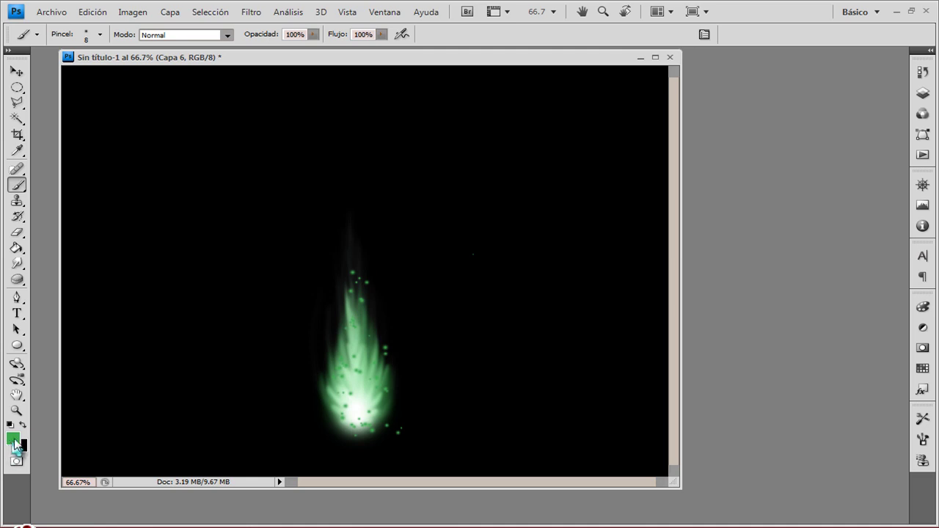
Set the foreground colour to white (ffffff).
left_click(13, 438)
left_click_drag(598, 212, 471, 176)
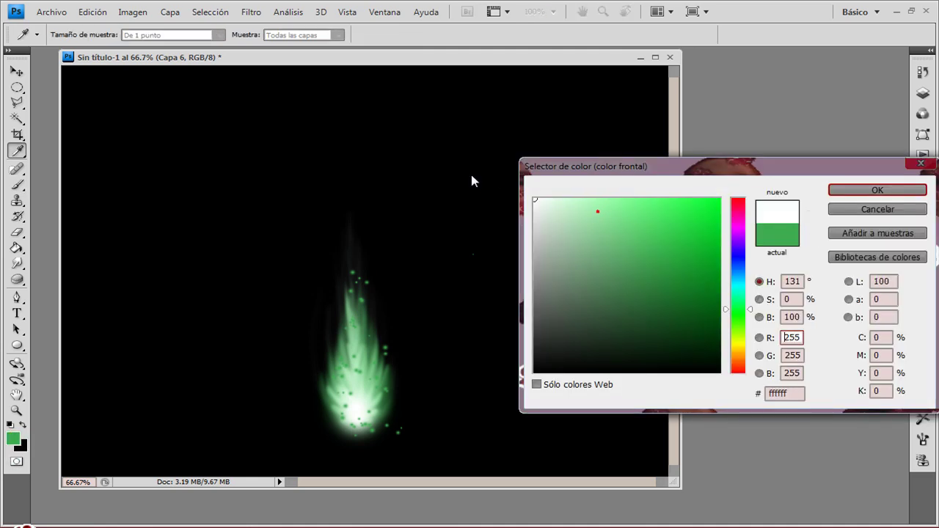
left_click(833, 189)
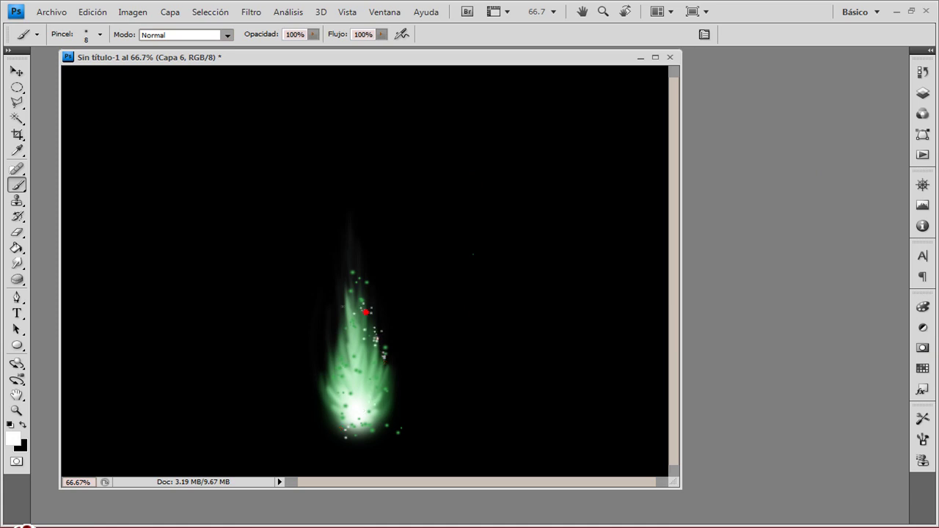
Try white dot strokes up the flame's left and right sides, undoing each of them.
left_click_drag(334, 400, 355, 336)
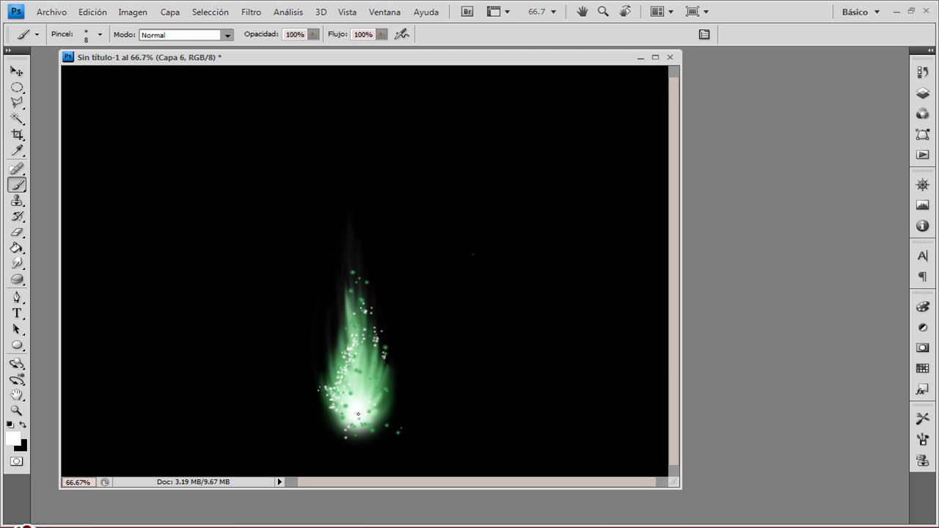
key("ctrl+z")
left_click_drag(379, 386, 360, 298)
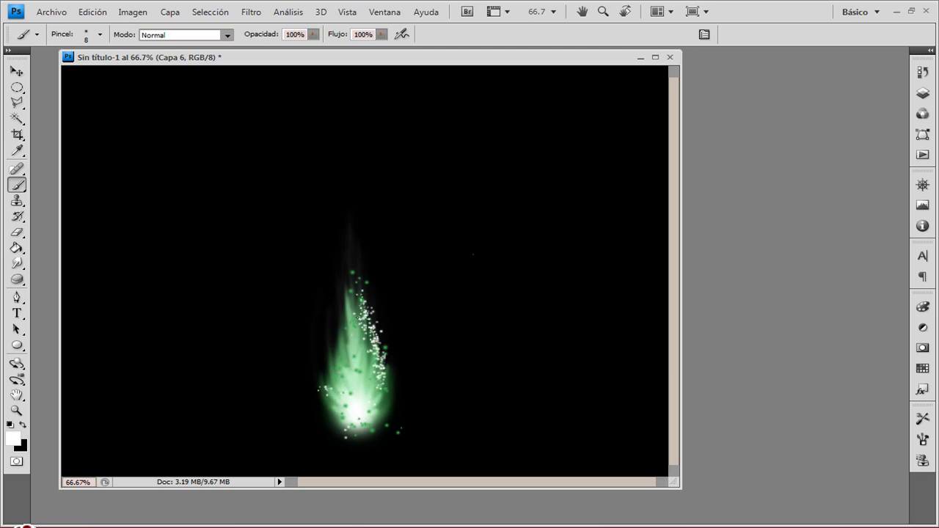
key("ctrl+z")
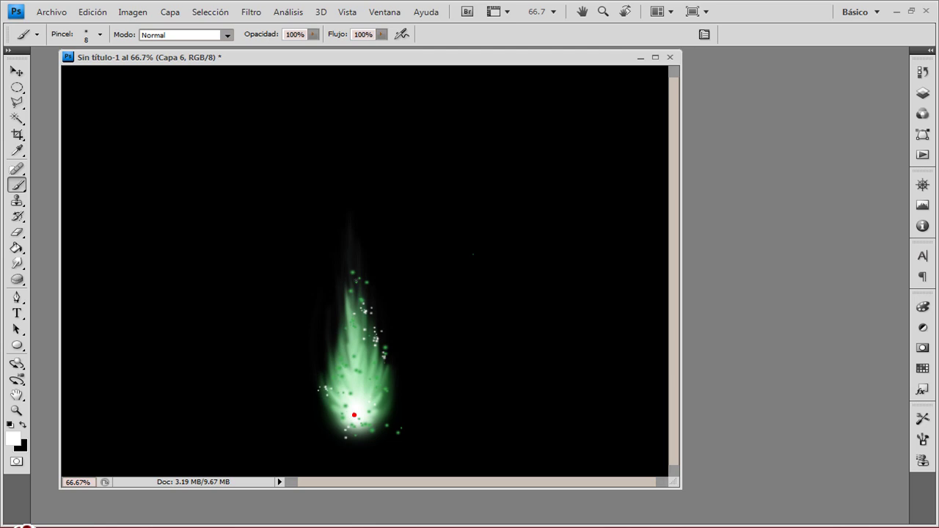
Paint a trail of white sparks up the flame's centre and dab stray sparks above and around it.
left_click_drag(354, 415, 355, 270)
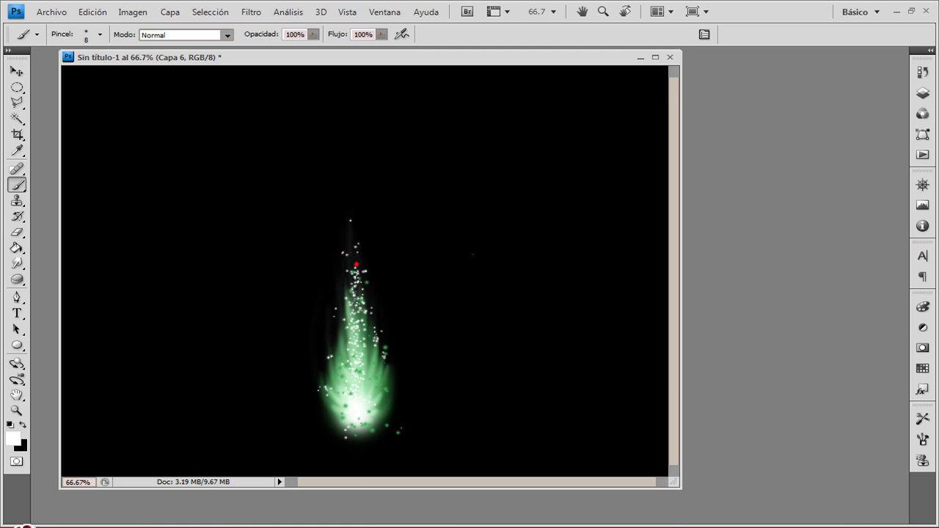
left_click(357, 264)
left_click(350, 153)
left_click(380, 445)
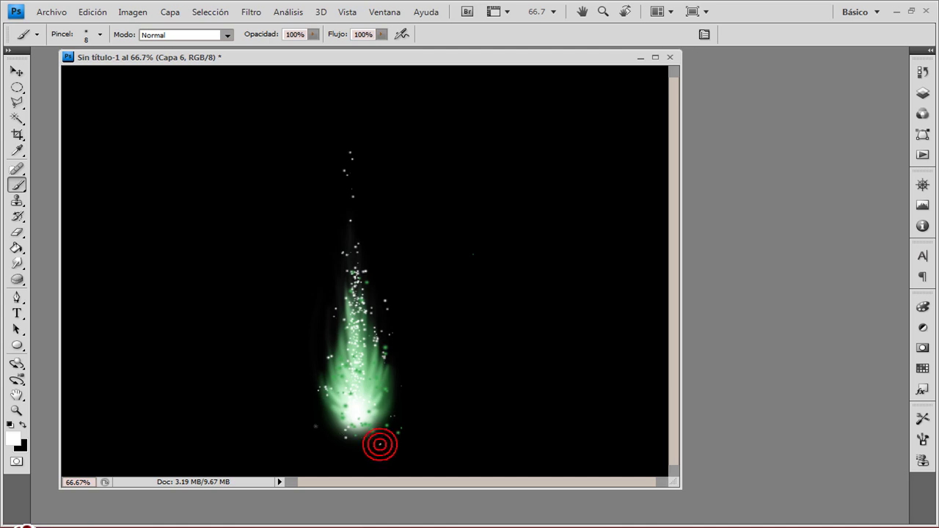
left_click(319, 336)
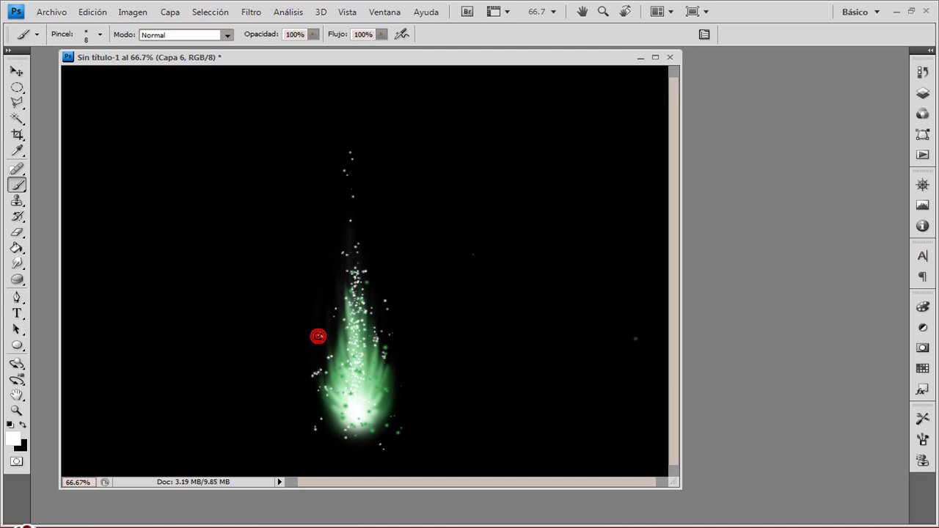
left_click(331, 287)
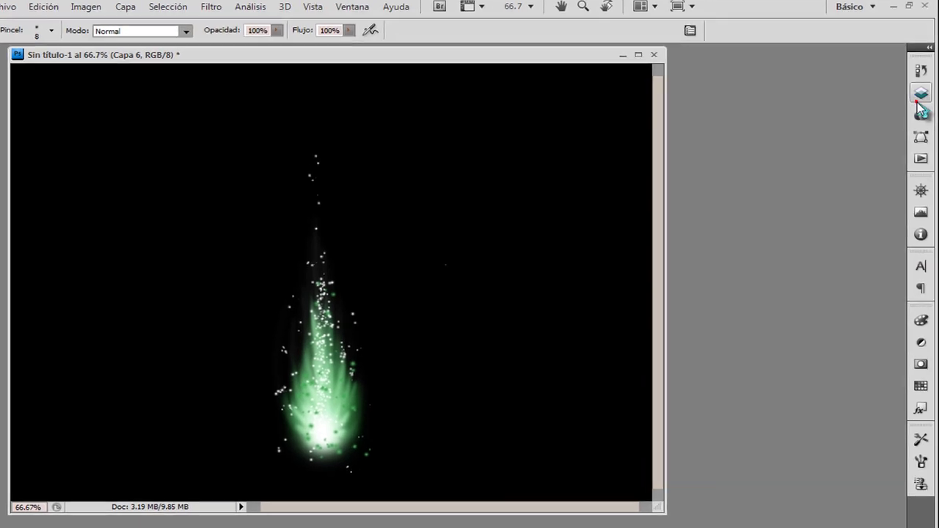
Lower the opacity of the spark layer Capa 6 to 69% and add a new layer above it.
left_click(920, 96)
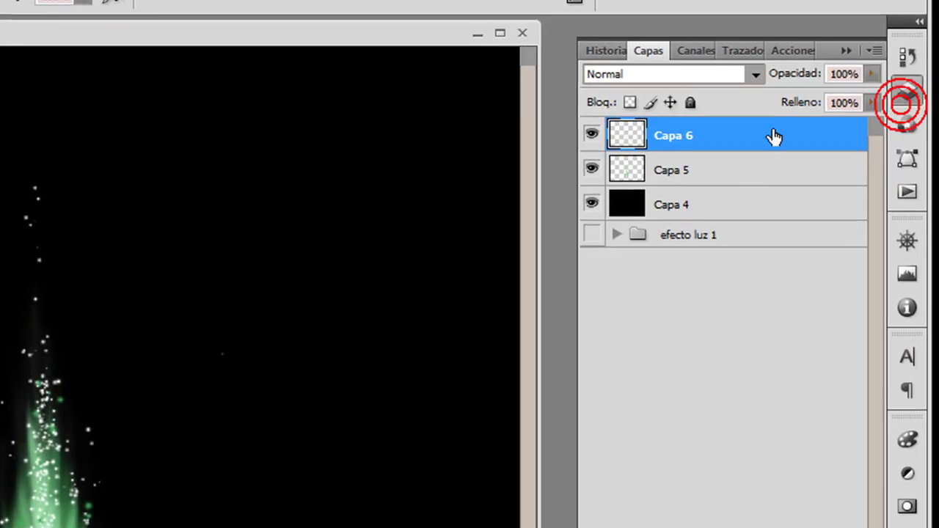
left_click(850, 51)
left_click(874, 74)
left_click(896, 86)
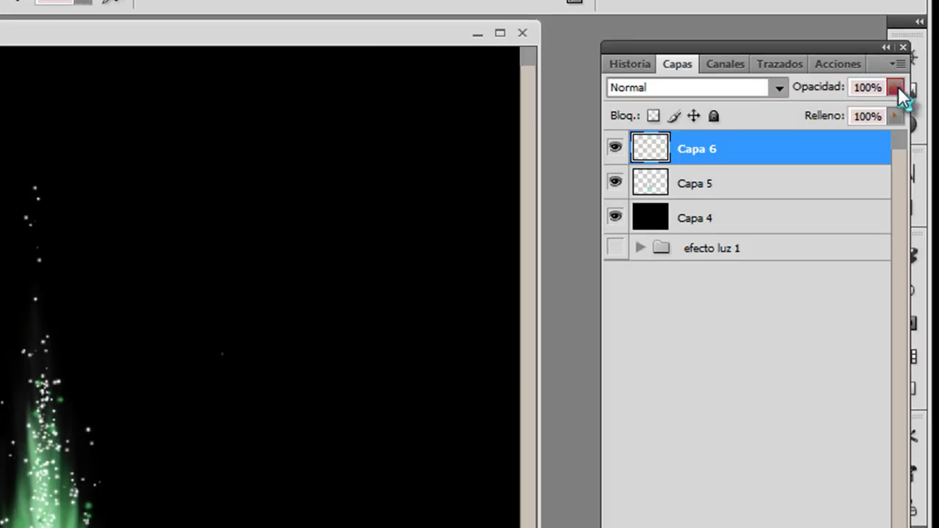
left_click_drag(896, 104, 860, 106)
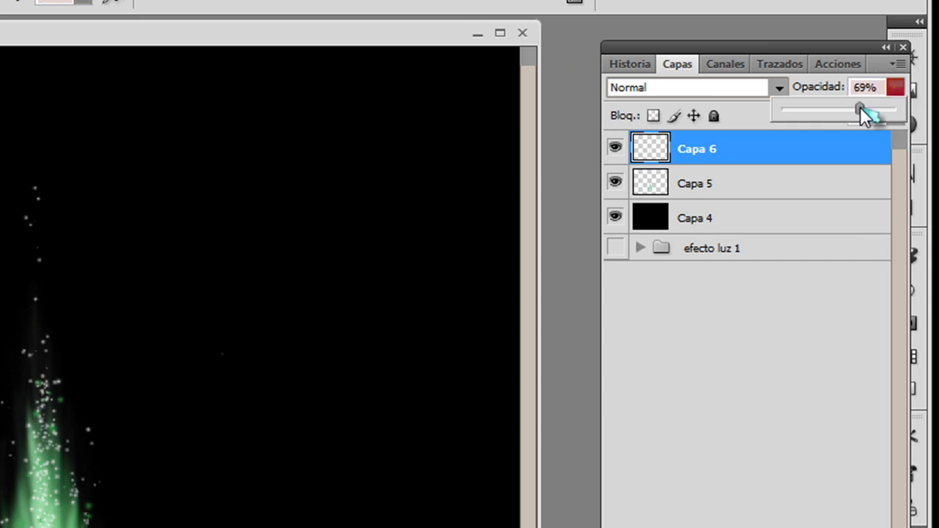
left_click(858, 31)
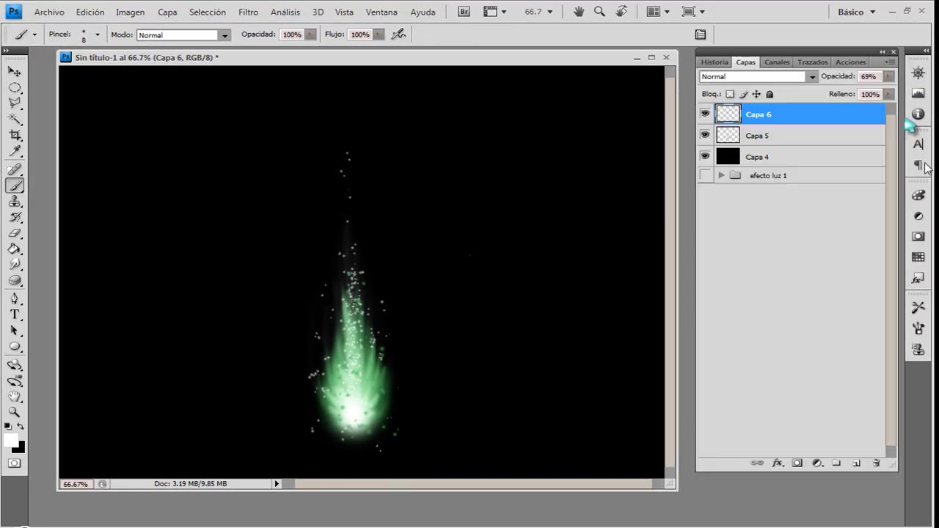
left_click(856, 464)
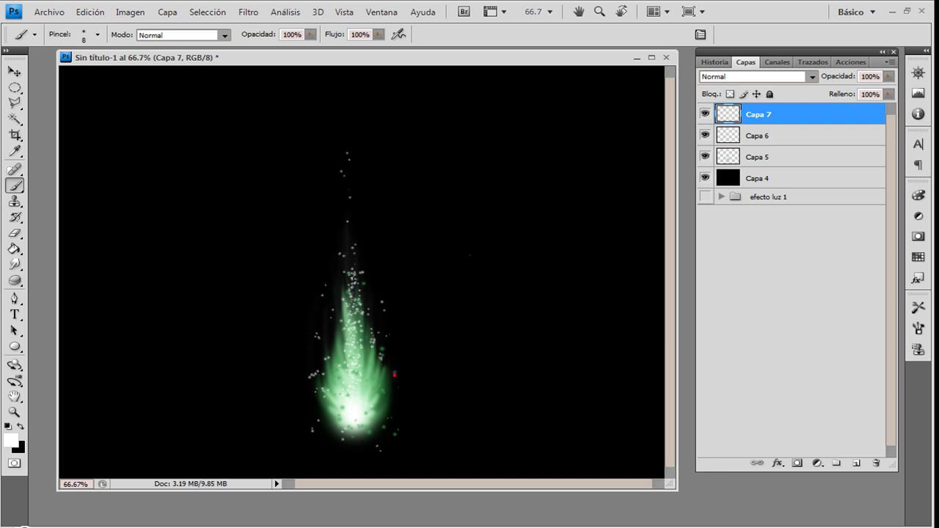
Dab white sparks along the flame's right side on Capa 7 and set the foreground colour to green (00df29).
left_click(377, 281)
left_click(13, 441)
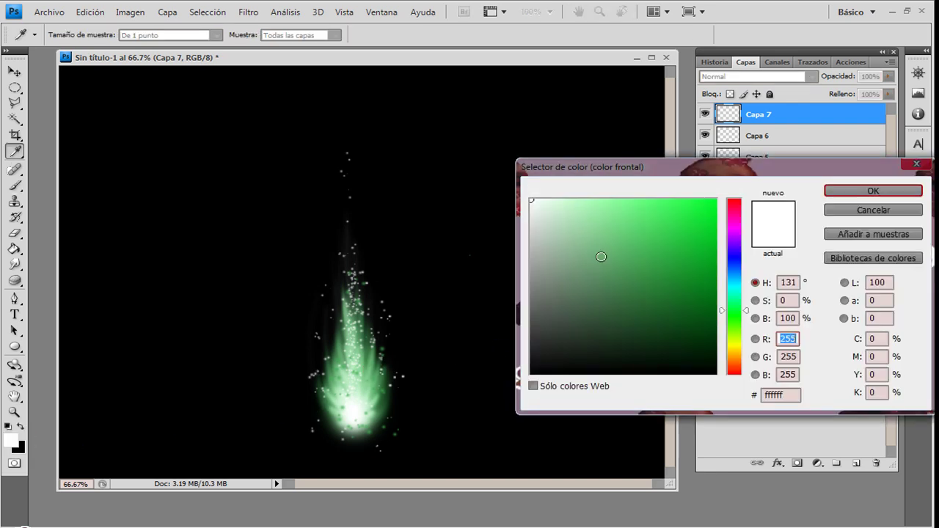
left_click_drag(602, 256, 744, 222)
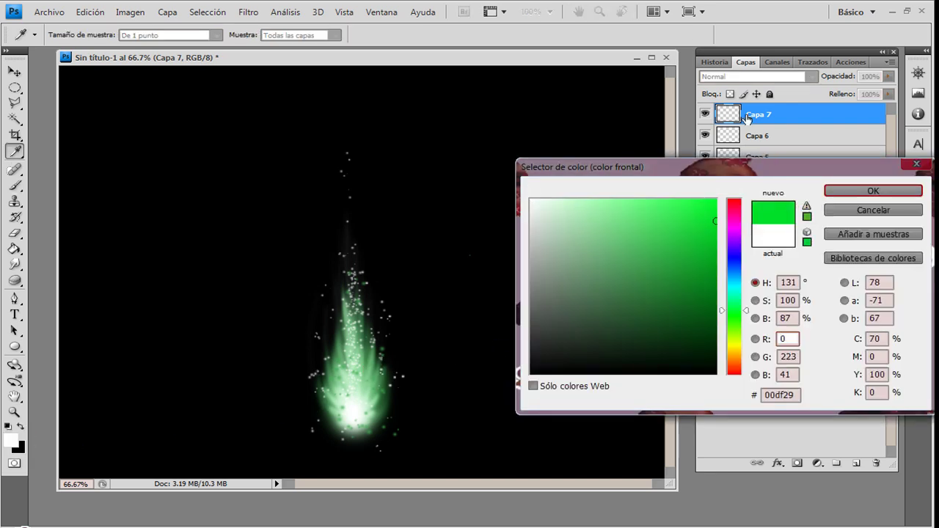
left_click(837, 191)
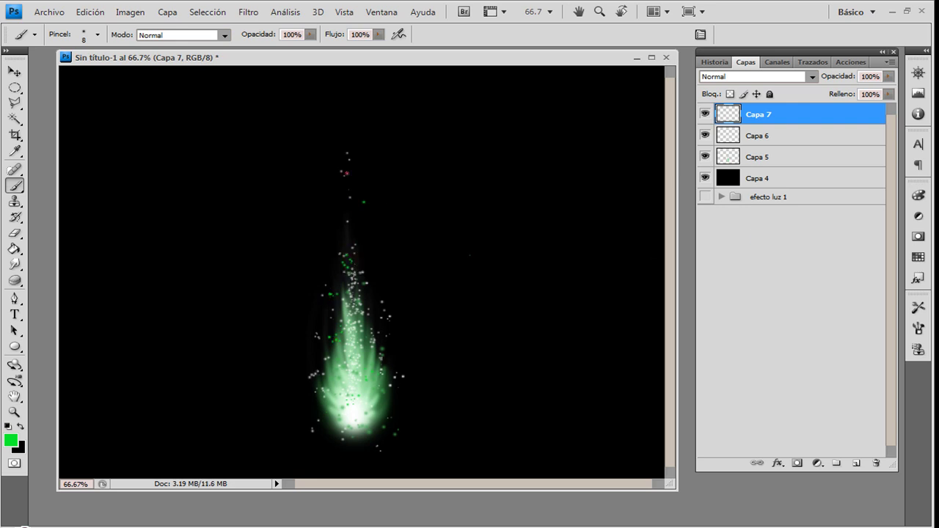
Lower the opacity of the spark layer Capa 7 to 57% and dock the floating document window as a tab.
left_click(891, 77)
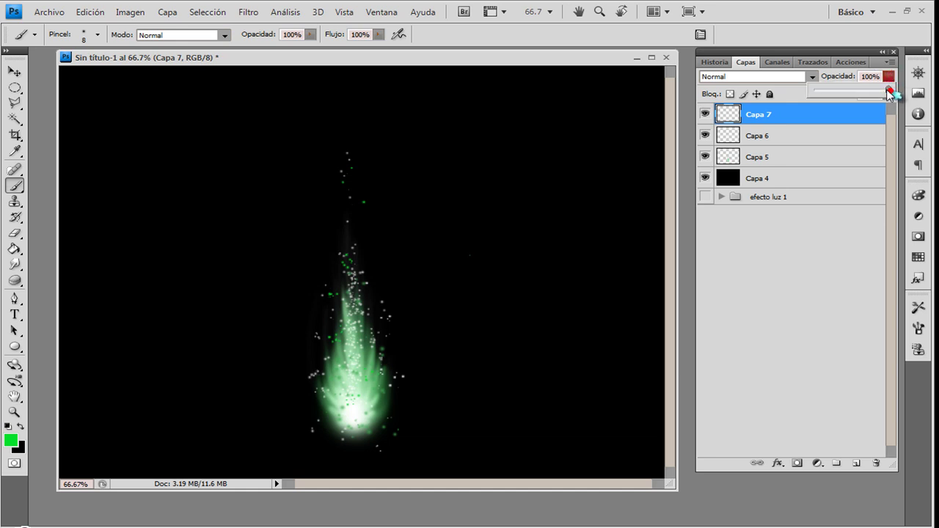
left_click_drag(890, 91, 857, 90)
left_click(685, 278)
left_click(15, 71)
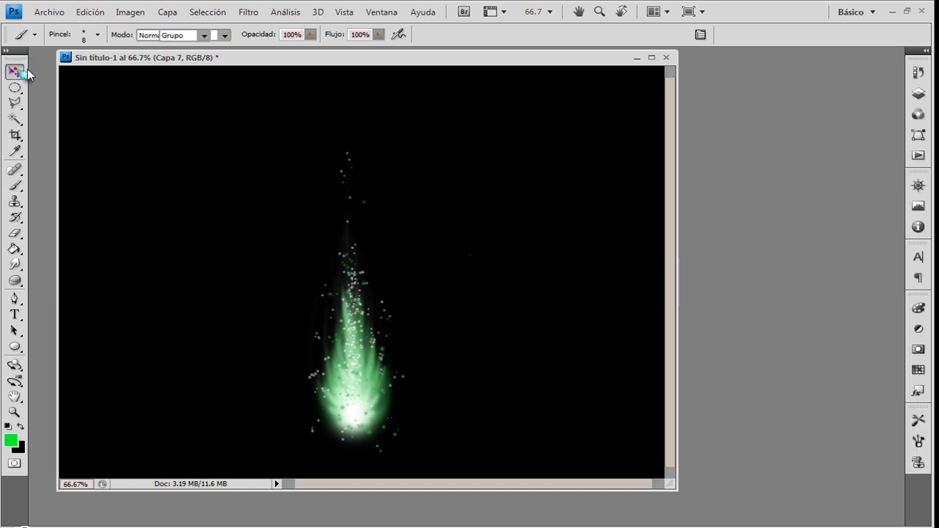
left_click_drag(123, 61, 129, 52)
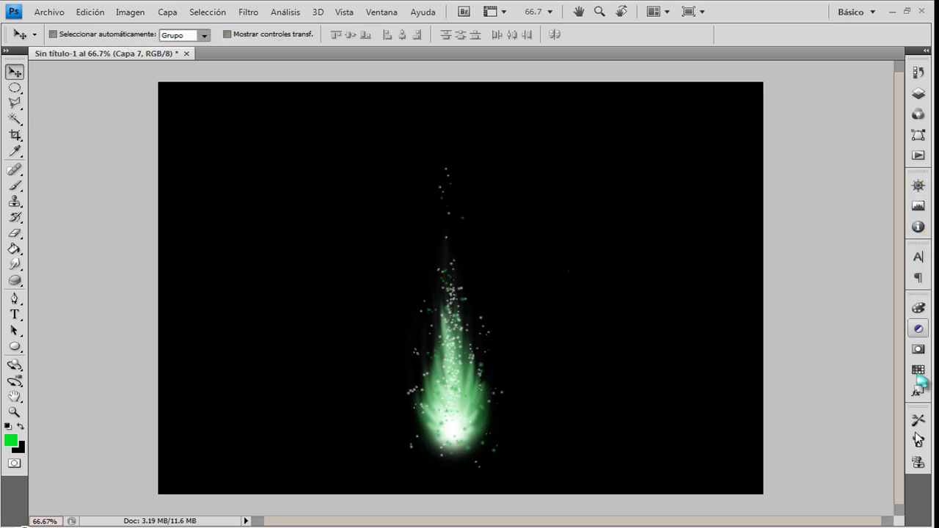
Show the layer group efecto luz 1 and move the black layer Capa 4 beneath it.
left_click(919, 96)
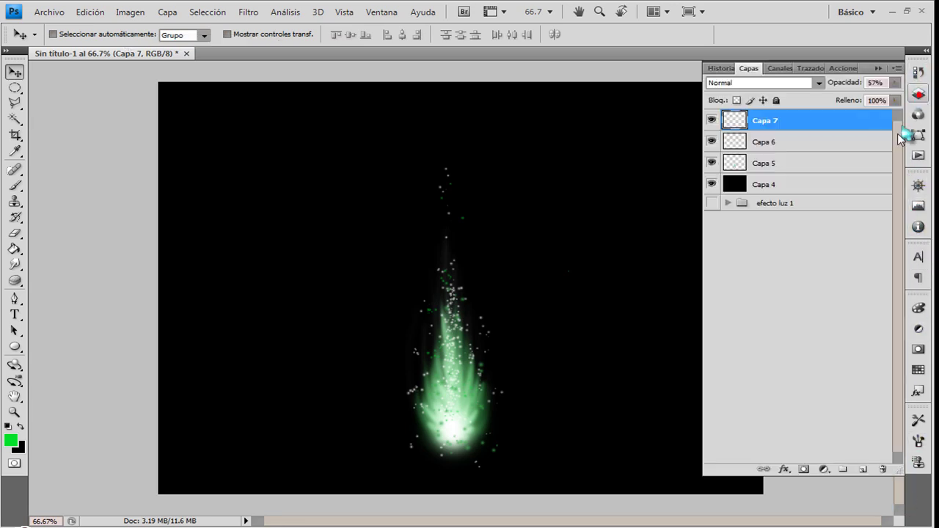
left_click(711, 202)
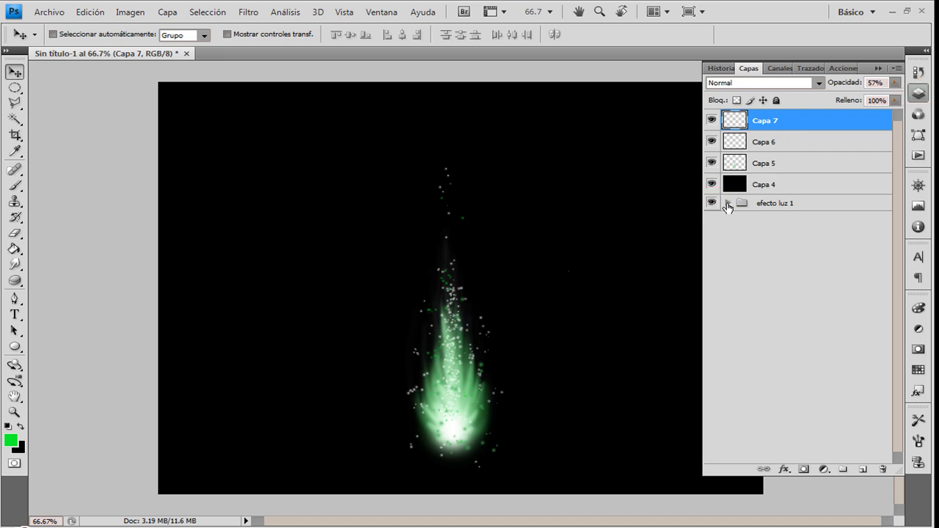
left_click_drag(735, 184, 741, 218)
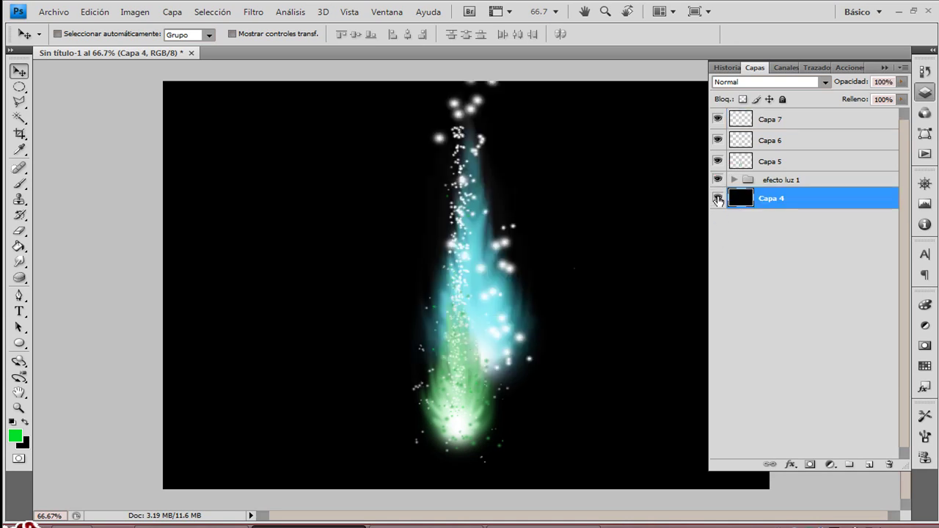
Move the blue flame group efecto luz 1 to the right of the green flame and minimize the program window.
left_click(781, 179)
left_click_drag(455, 286, 591, 309)
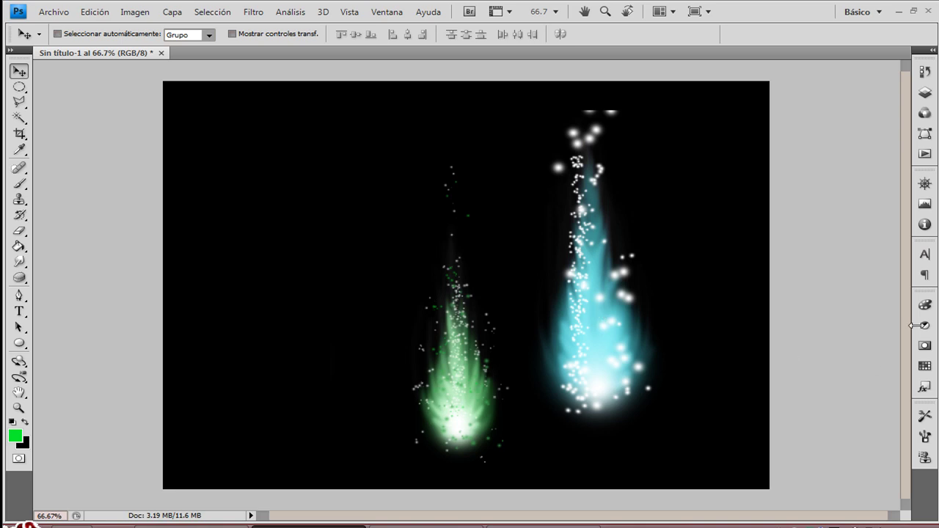
left_click(898, 12)
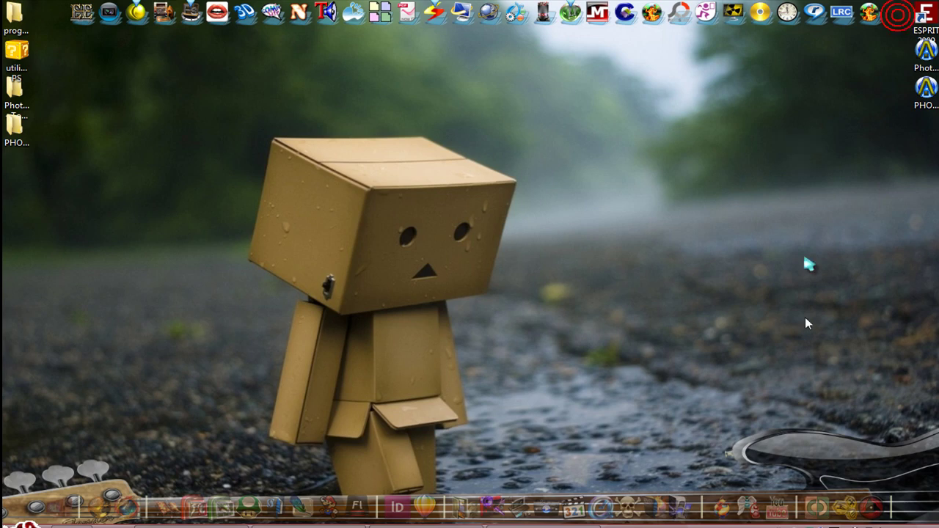